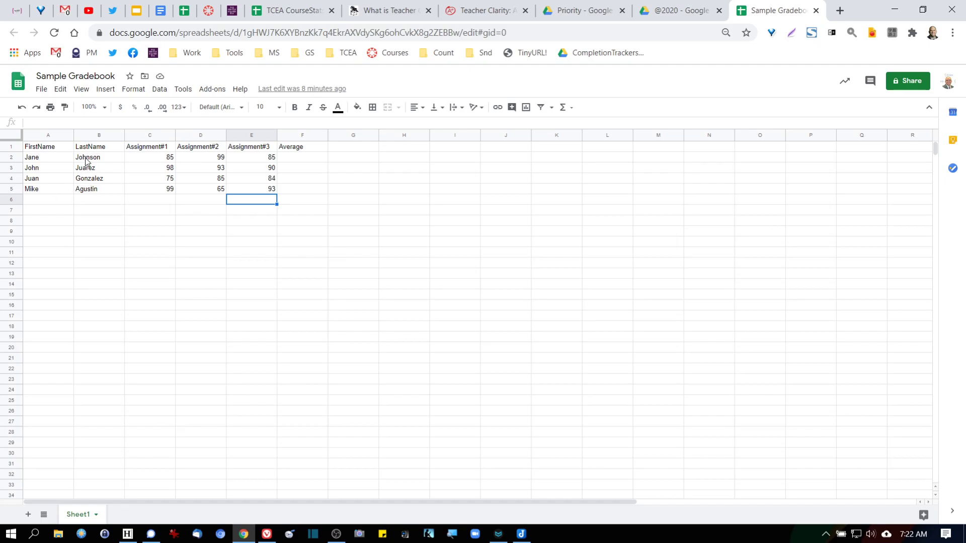
- Move the student record in row 5 up to row 2, directly below the header row
click(12, 189)
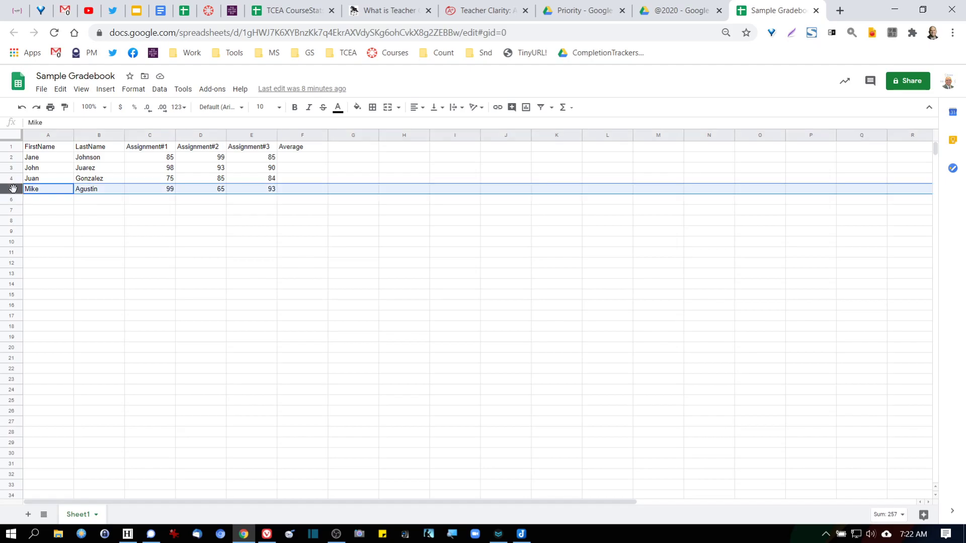
drag(13, 189, 16, 154)
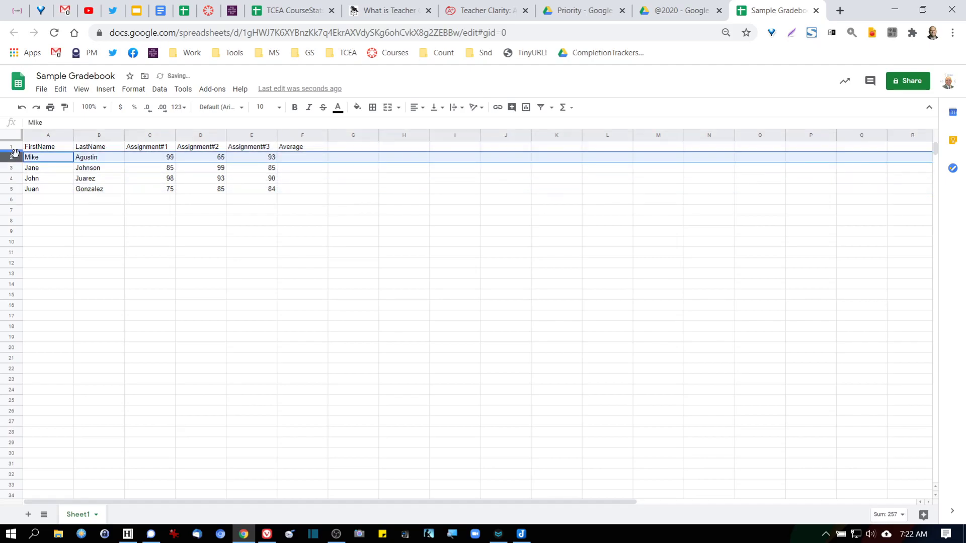
click(64, 224)
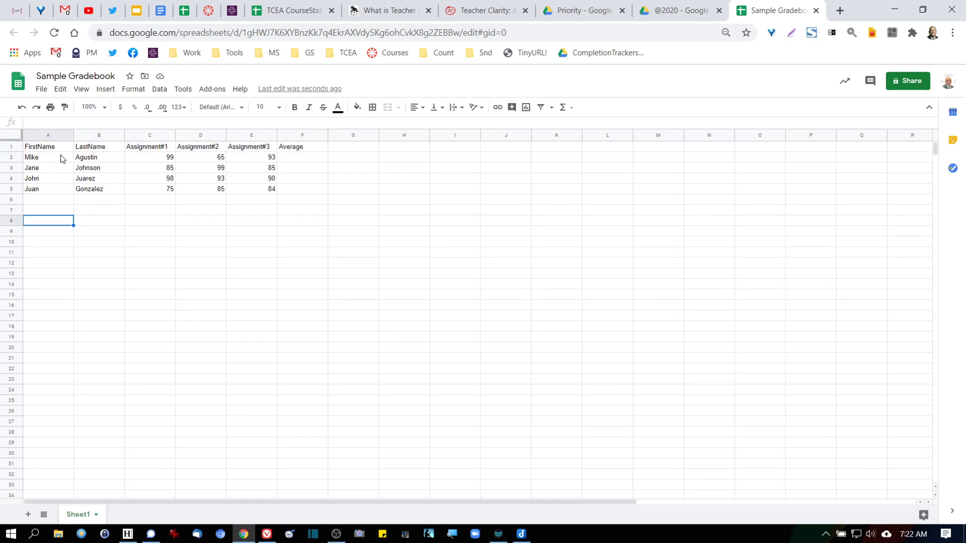
- Freeze the header row at row 1 of the gradebook
key(alt+i)
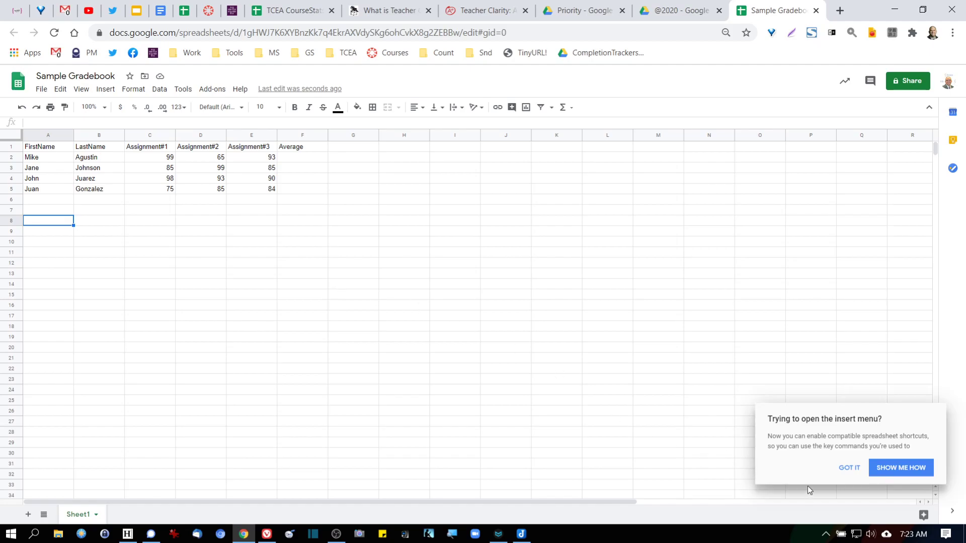
click(847, 468)
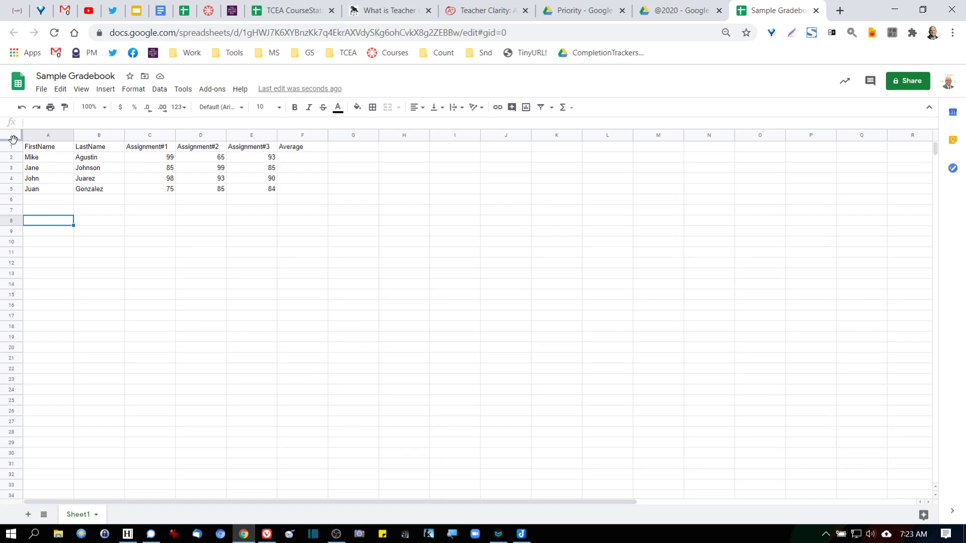
drag(16, 139, 15, 150)
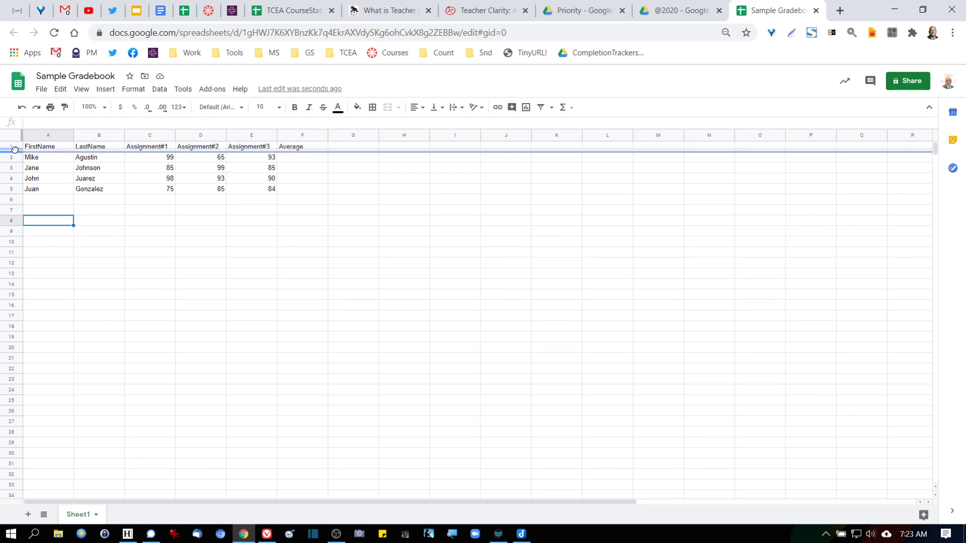
drag(15, 150, 16, 153)
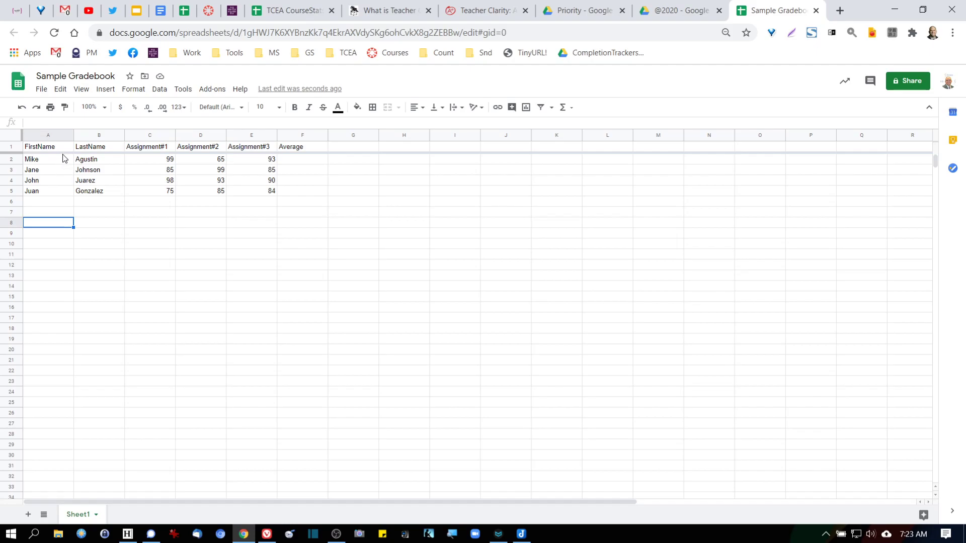
- Make the whole header row bold
click(12, 147)
click(295, 107)
click(100, 204)
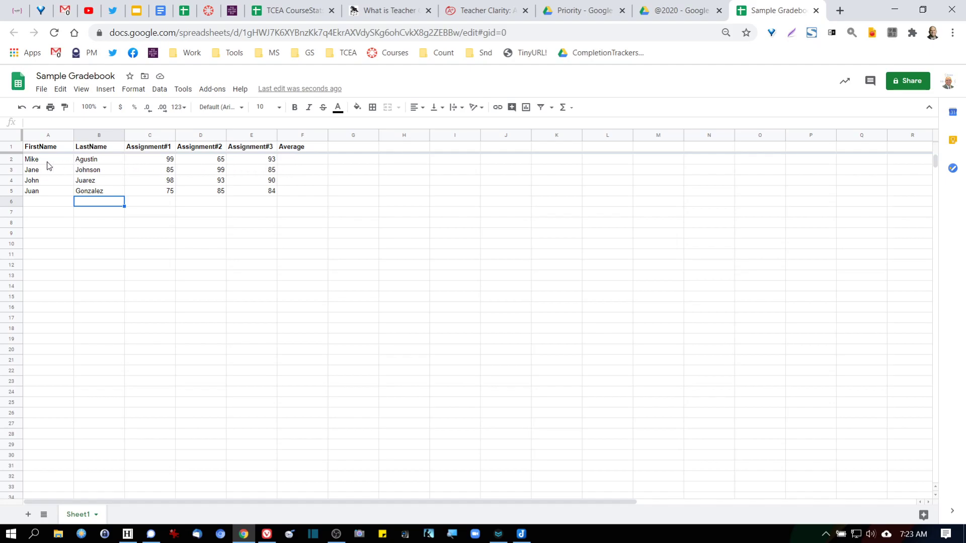
- Center the assignment scores and the empty average cells in C2:F5 horizontally
click(294, 165)
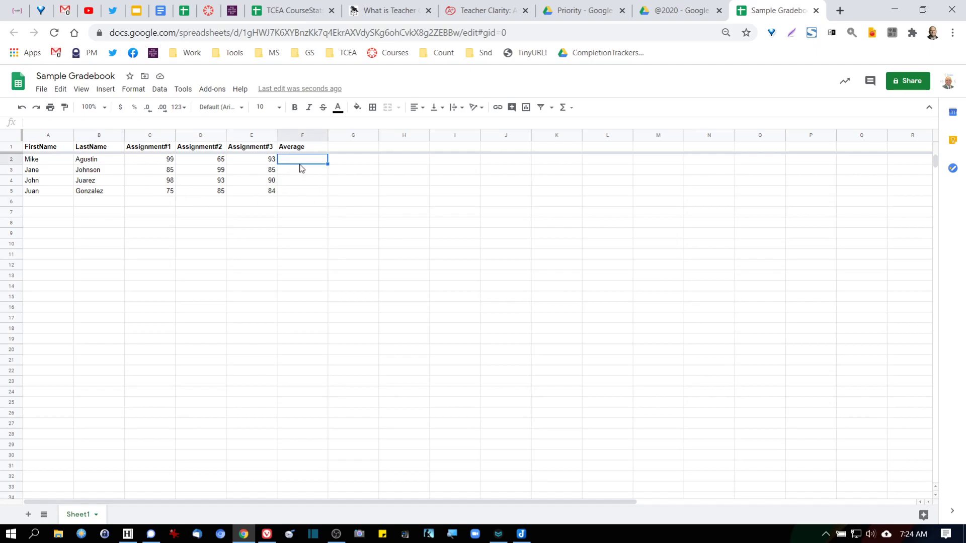
click(164, 161)
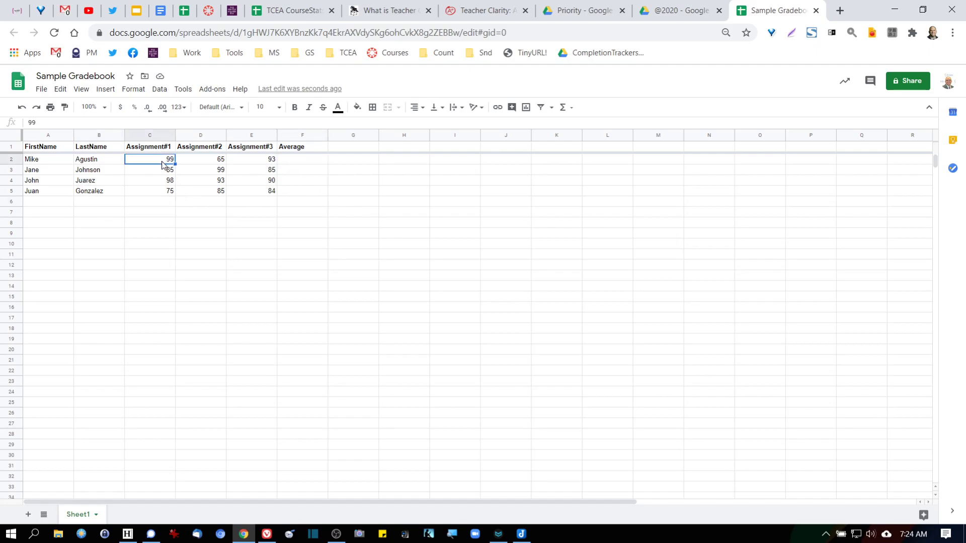
shift+click(300, 193)
click(415, 108)
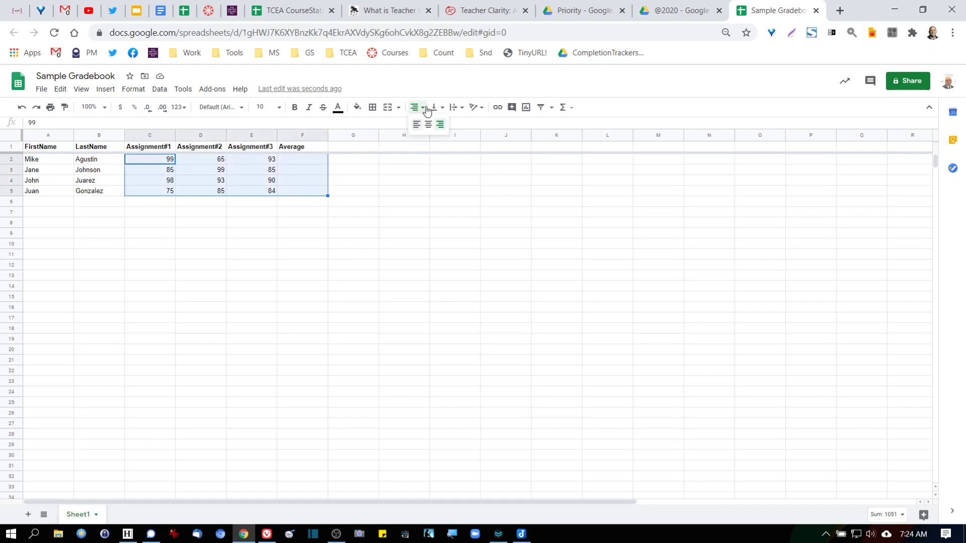
click(429, 126)
- Enter the formula =average(C2:E2) in cell F2 to average the first student's three assignments
click(299, 161)
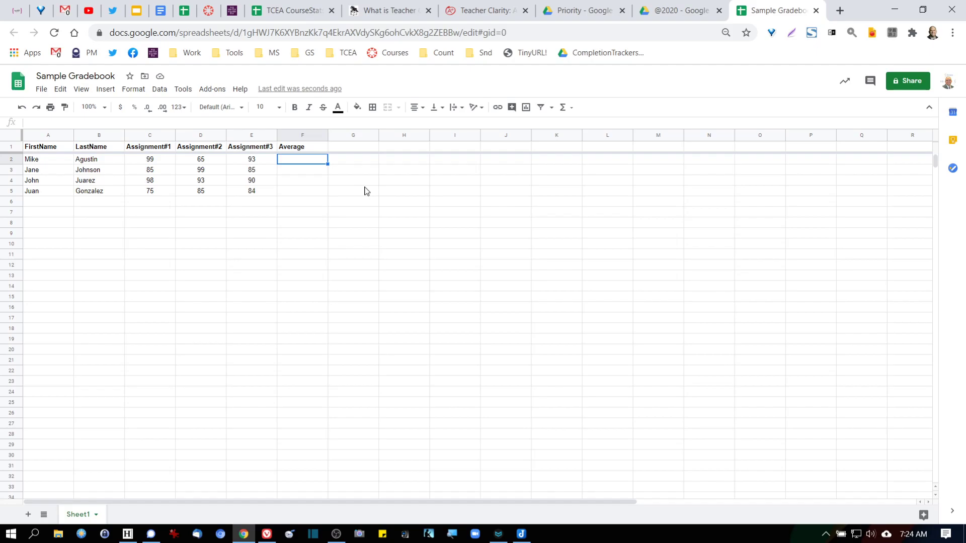
text(=average()
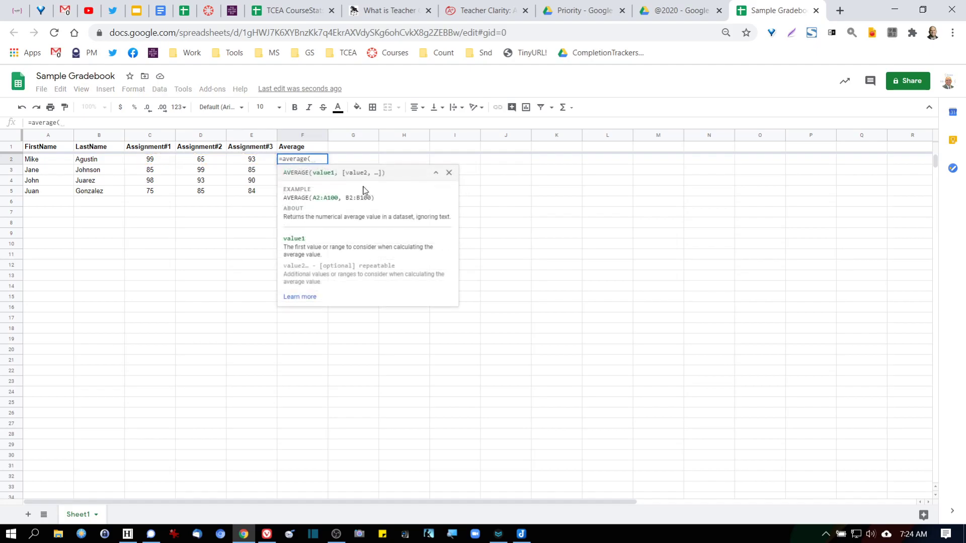
drag(160, 161, 251, 163)
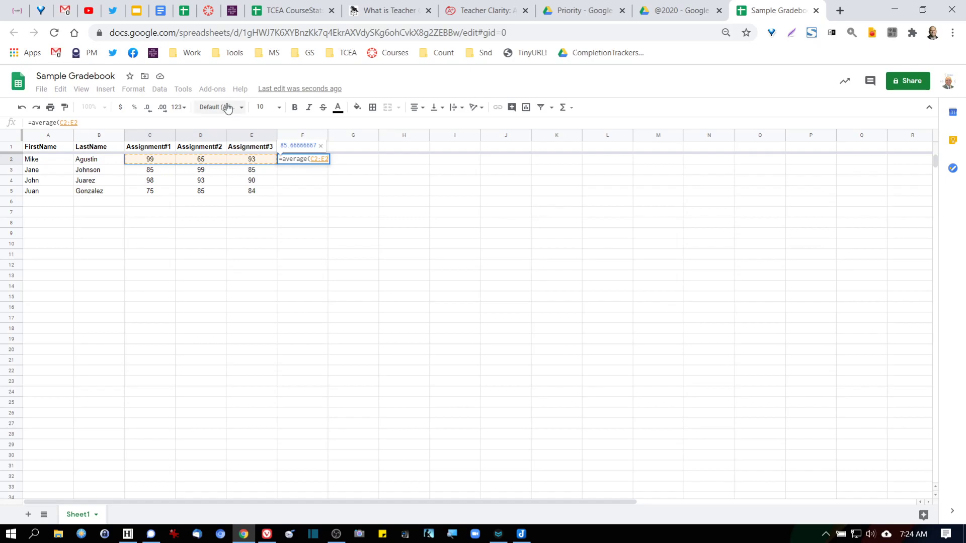
text())
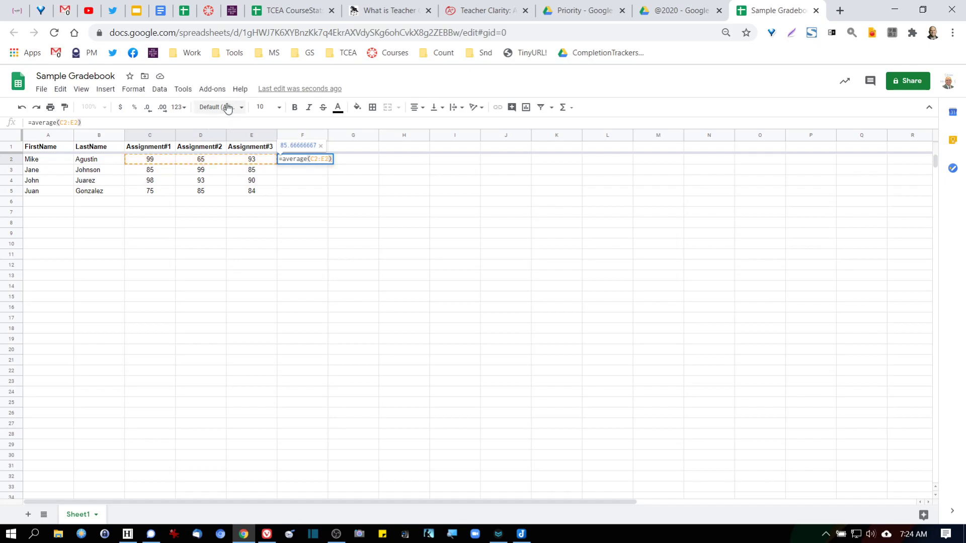
key(Return)
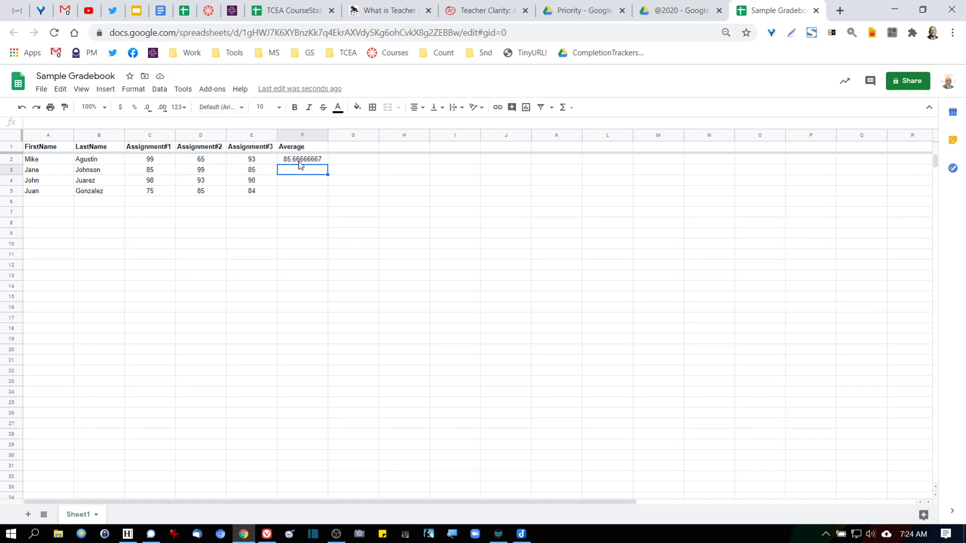
- Format the average in F2 without decimal places and fill its formula down through F5
click(303, 162)
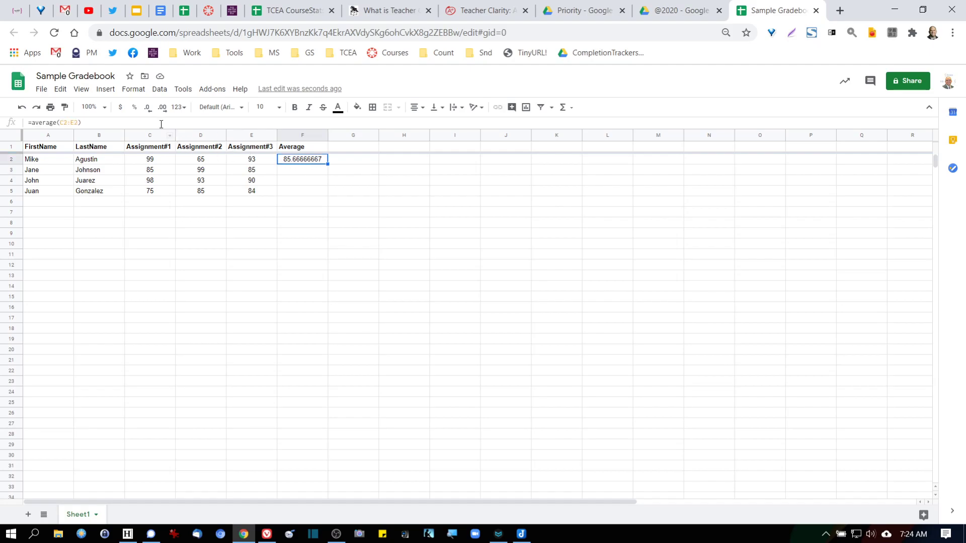
click(147, 112)
click(148, 112)
click(148, 111)
click(148, 112)
click(148, 112)
click(148, 112)
click(148, 109)
click(148, 109)
drag(327, 164, 319, 194)
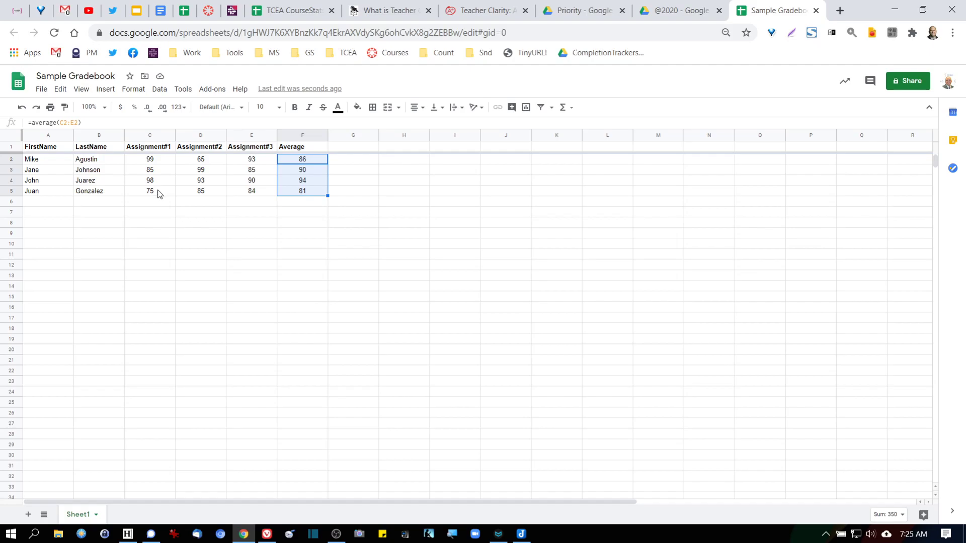
click(331, 213)
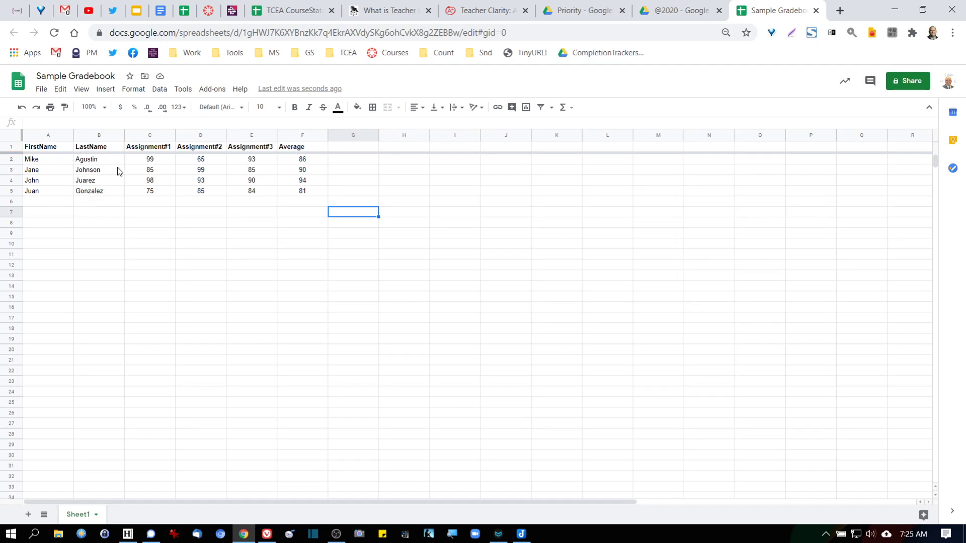
- Sort the sheet A → Z by the LastName column
click(120, 136)
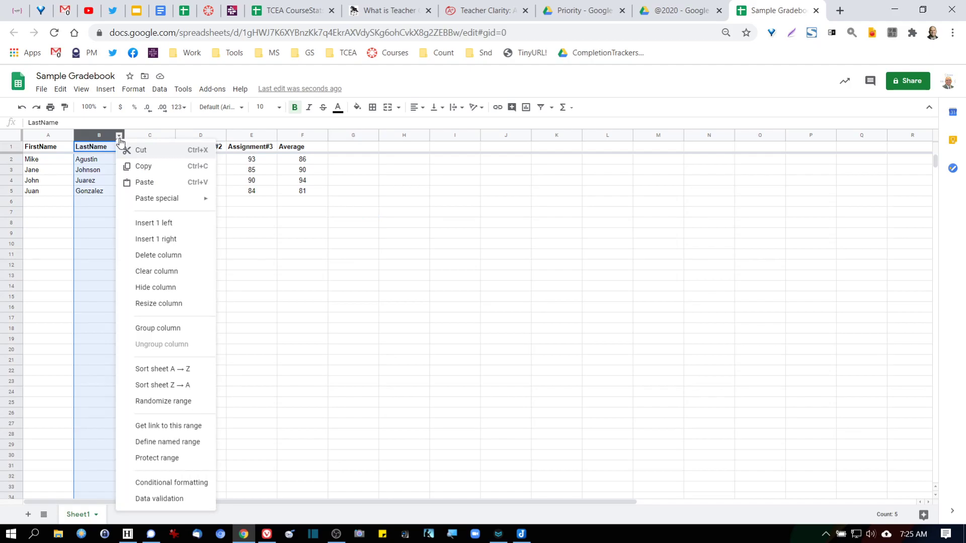
click(92, 203)
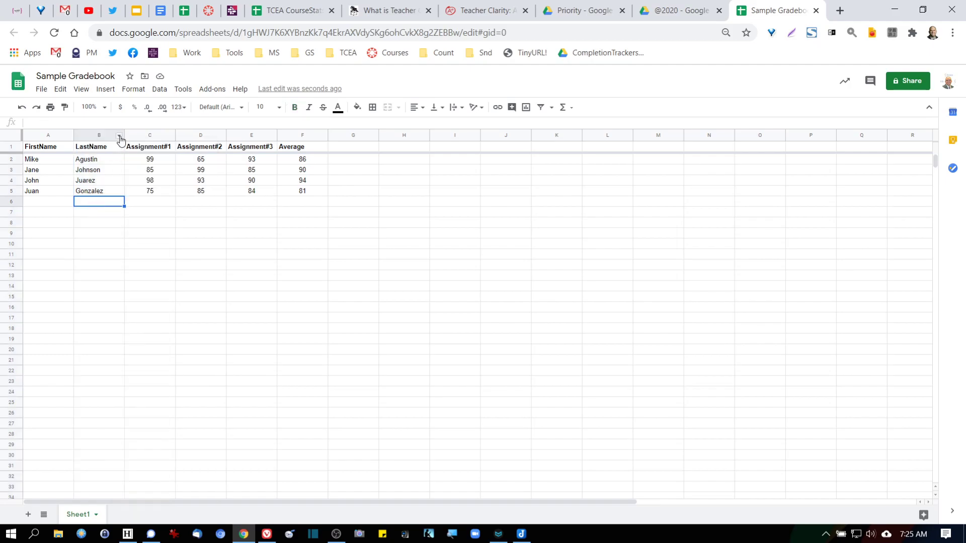
click(69, 140)
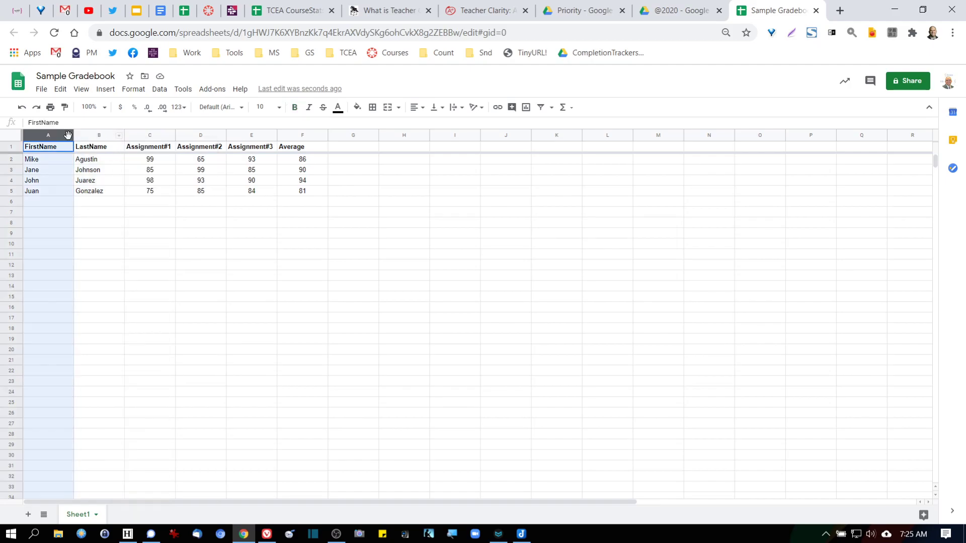
click(119, 137)
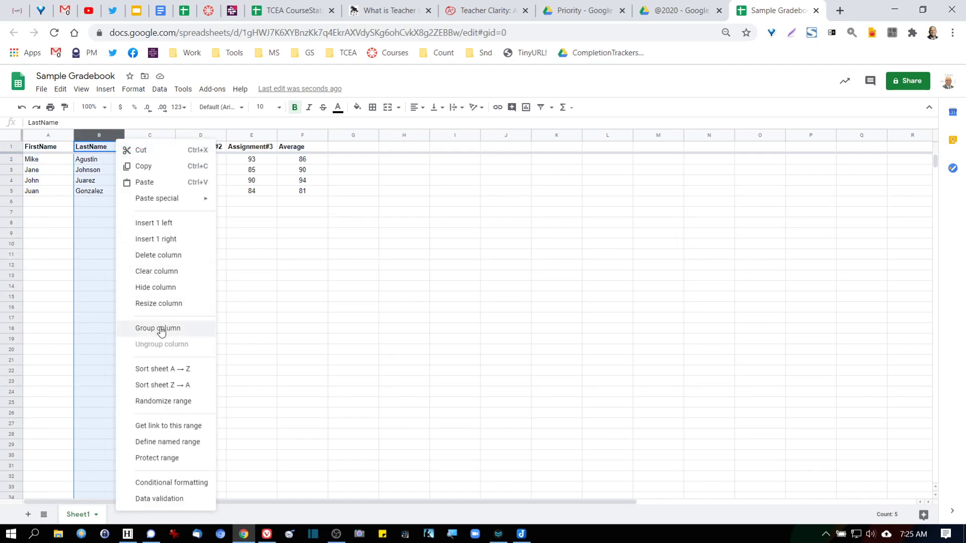
click(182, 375)
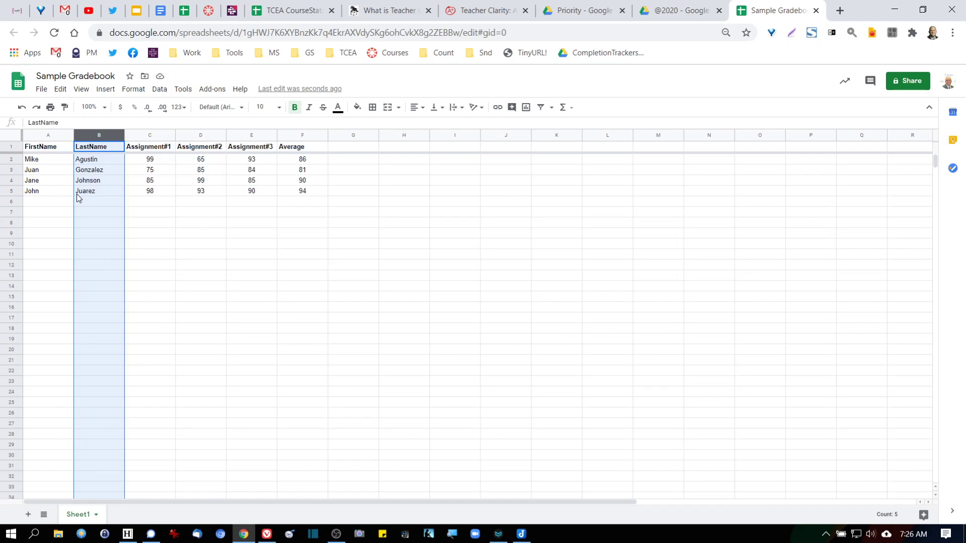
click(88, 219)
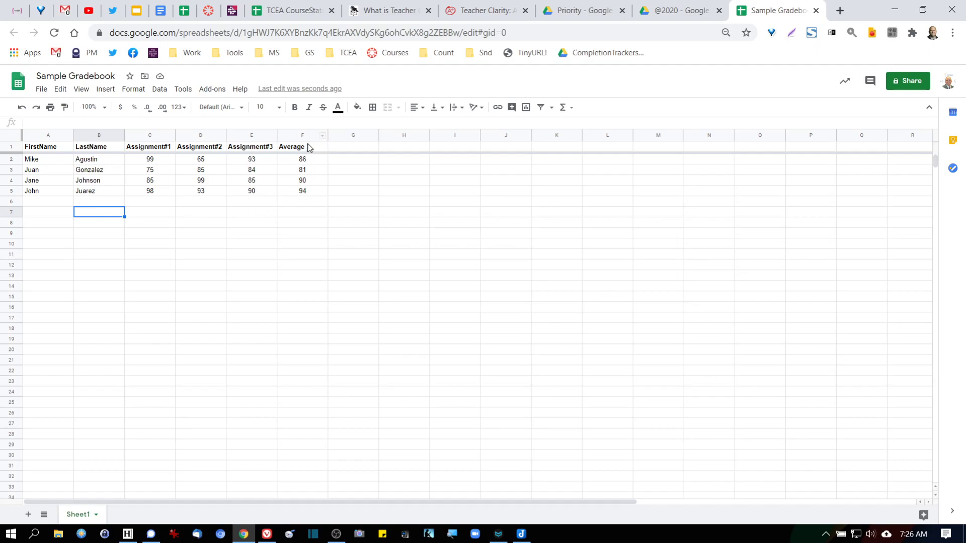
- Sort the sheet Z → A by the Average column, so the highest averages come first
click(322, 136)
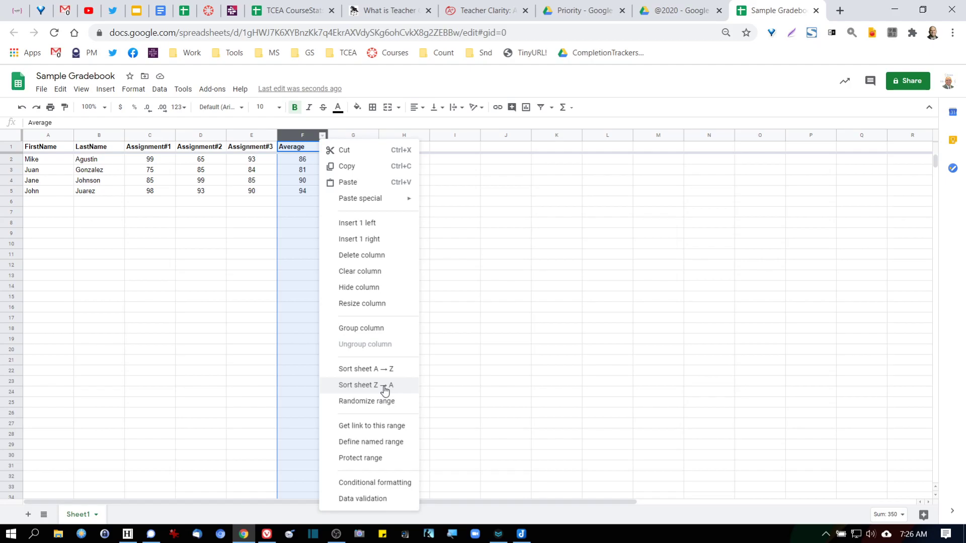
click(385, 385)
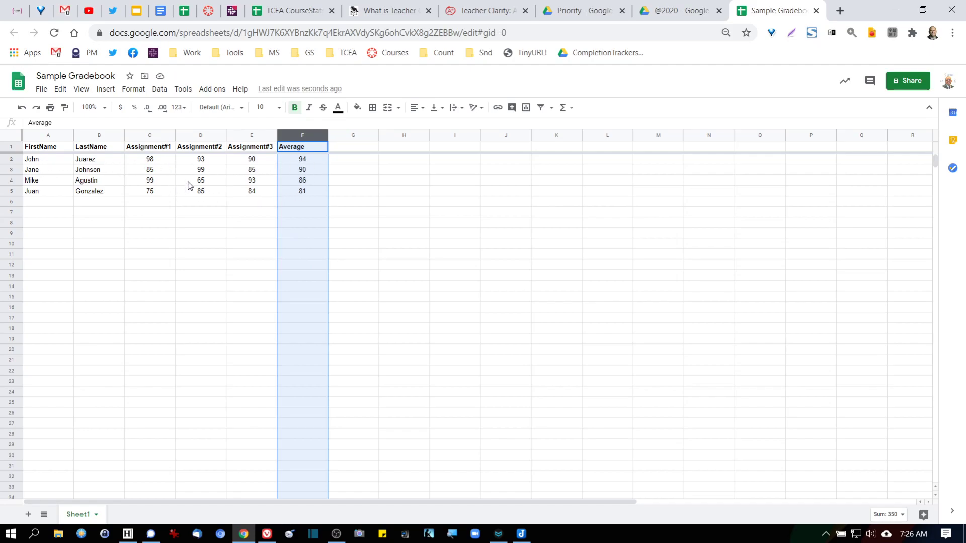
click(174, 212)
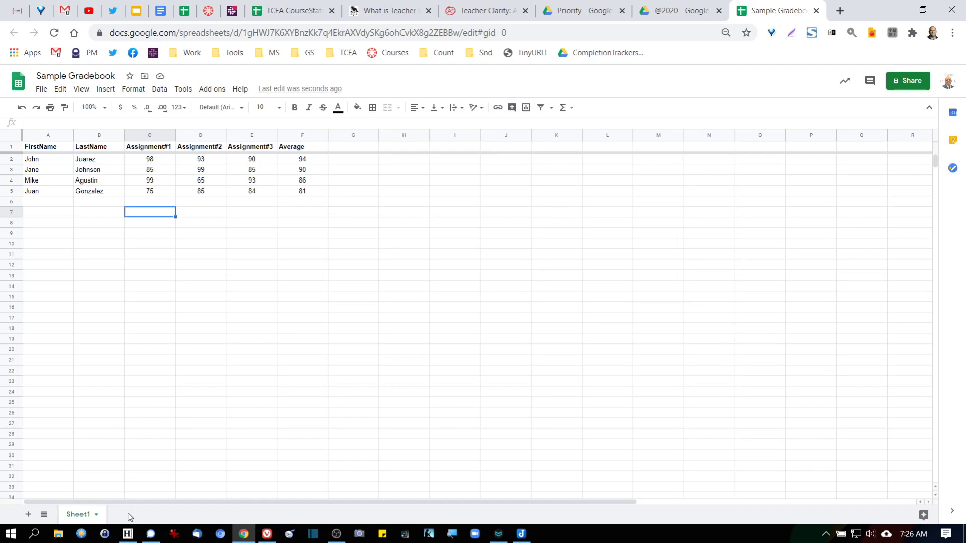
- Rename Sheet1 as Grades
click(96, 515)
click(101, 387)
text(Grades)
key(Return)
- Add a new sheet named Stats and place it before the Grades sheet
click(28, 514)
drag(126, 518, 71, 515)
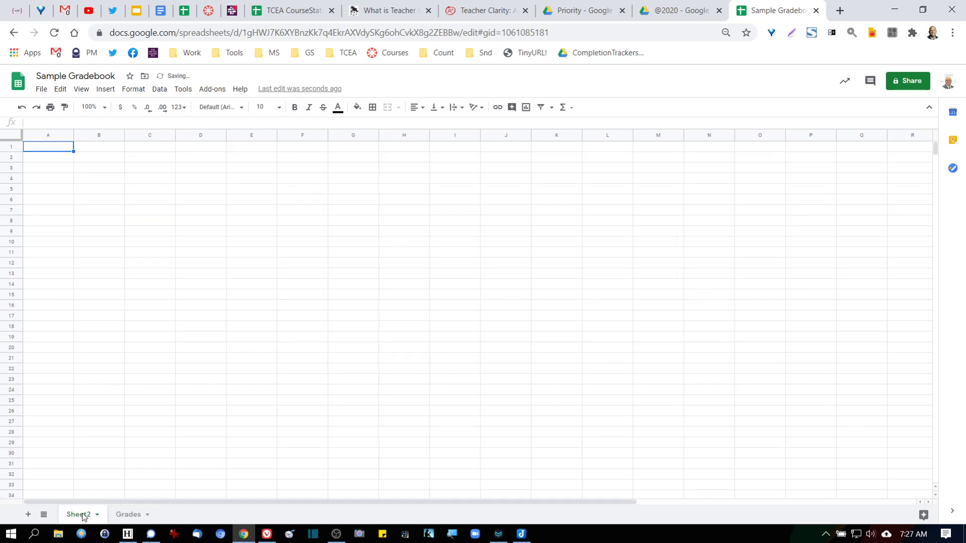
click(98, 514)
click(96, 388)
text(Stats)
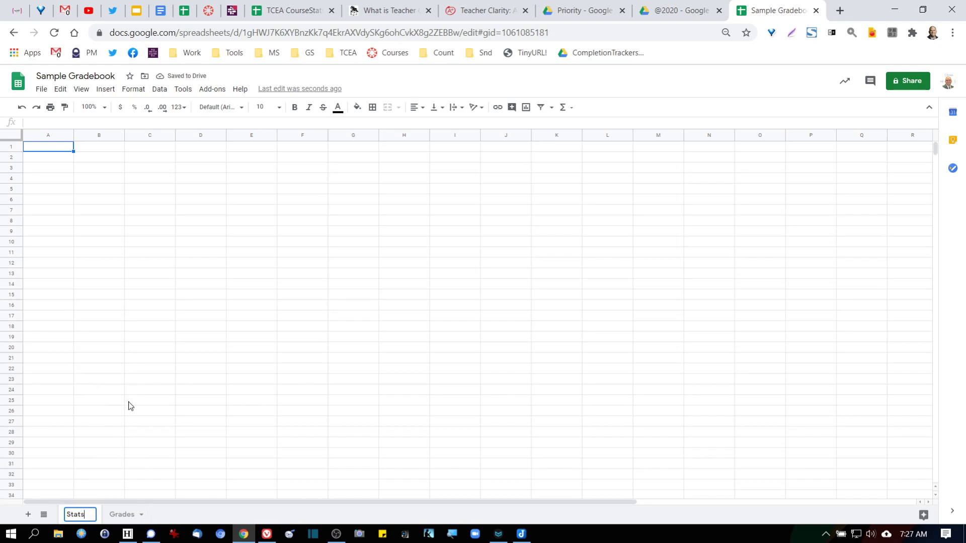
key(Return)
- Enter the label "Total Students" in cell A6 of the Stats sheet
click(70, 202)
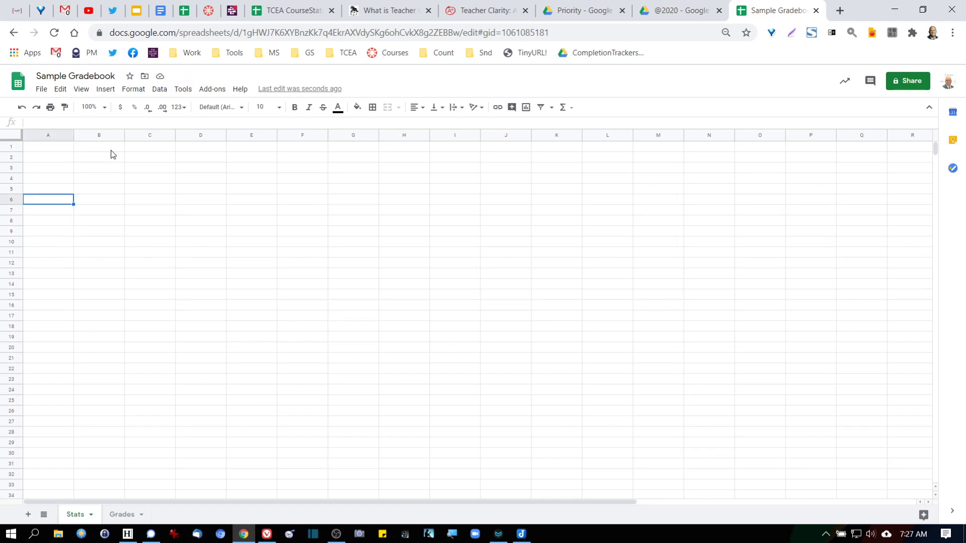
text(Total Students)
key(Return)
key(Up)
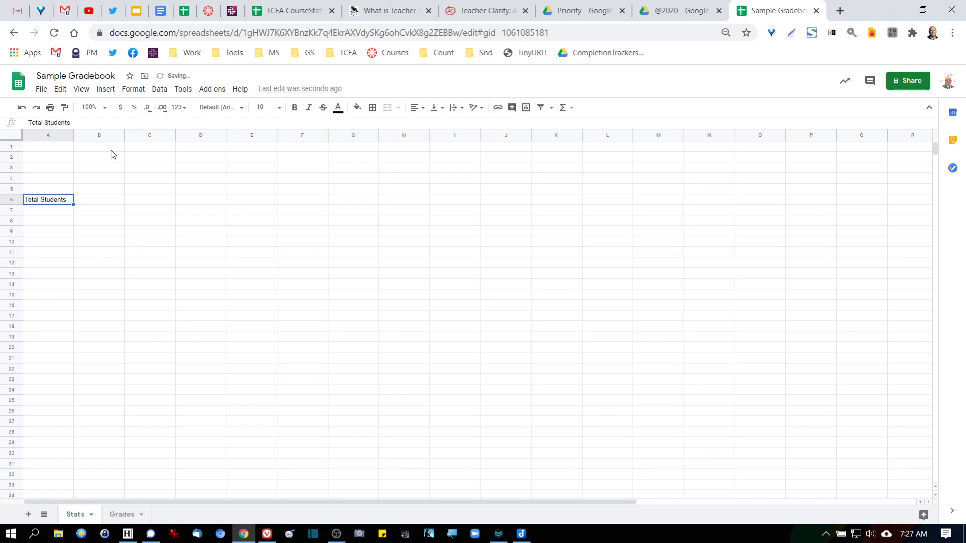
key(Right)
text(Class Averag)
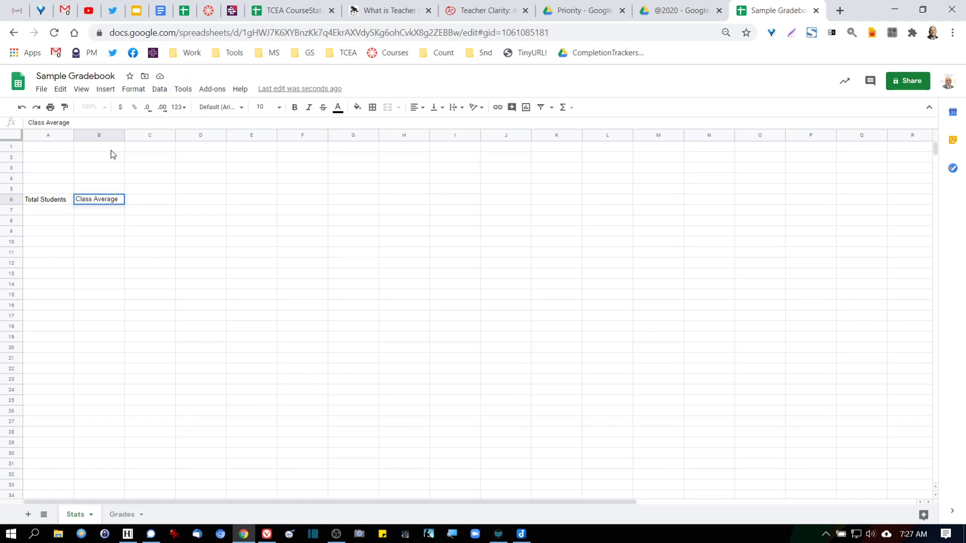
key(Return)
key(Up)
key(Delete)
key(Down)
key(Left)
- Enter the label "Class Average" in cell A7, below the Total Students label
text(Cla)
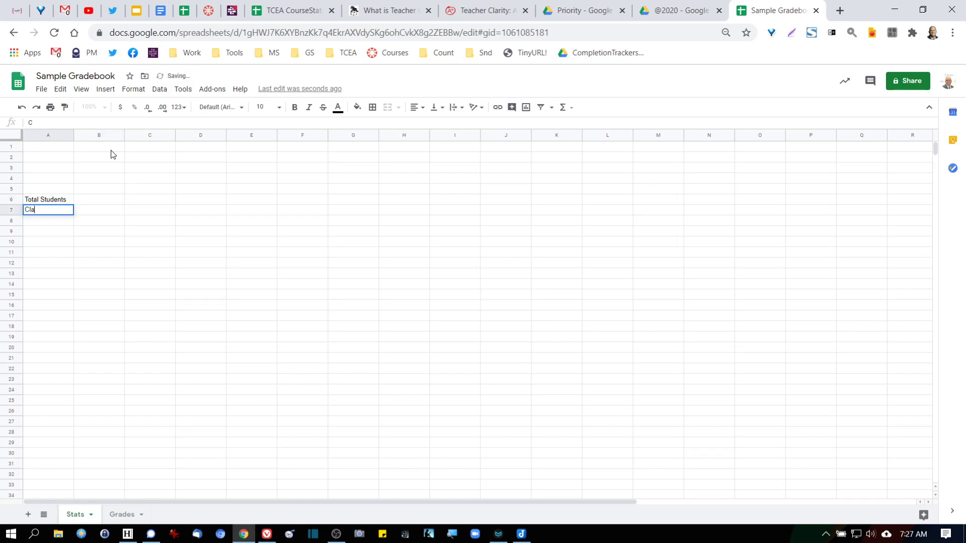
text(ss Average)
key(Return)
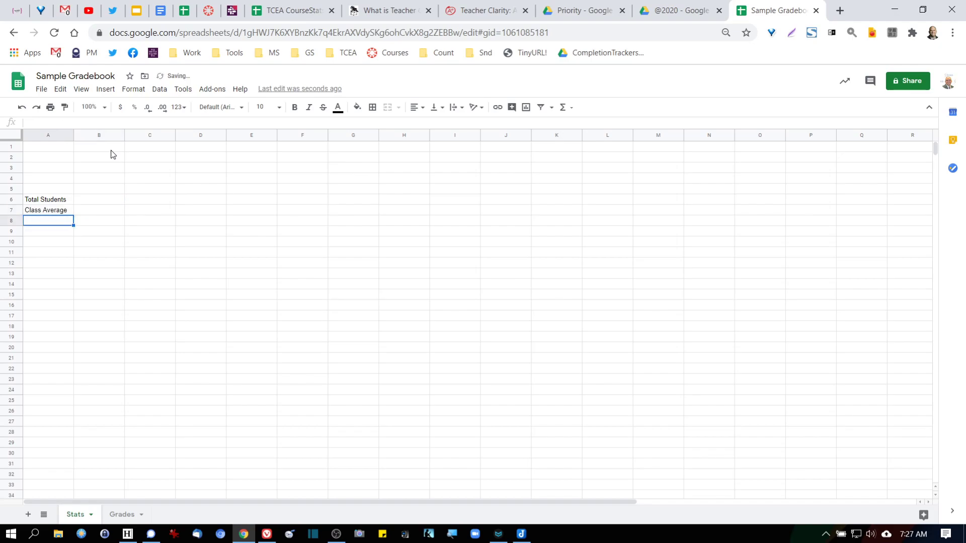
- Count the students in cell B6 of the Stats sheet with =counta(Grades!B2:B33), covering the LastName column
click(102, 202)
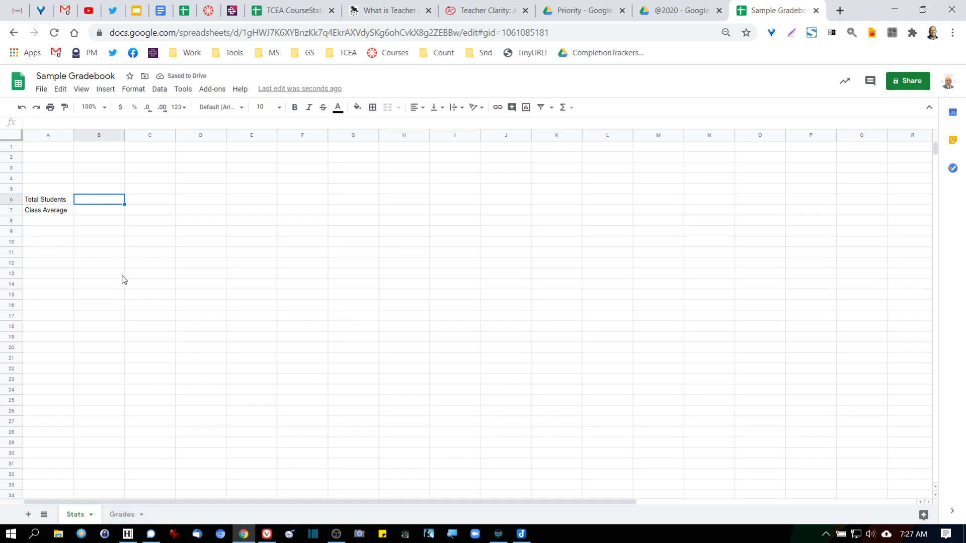
text(=)
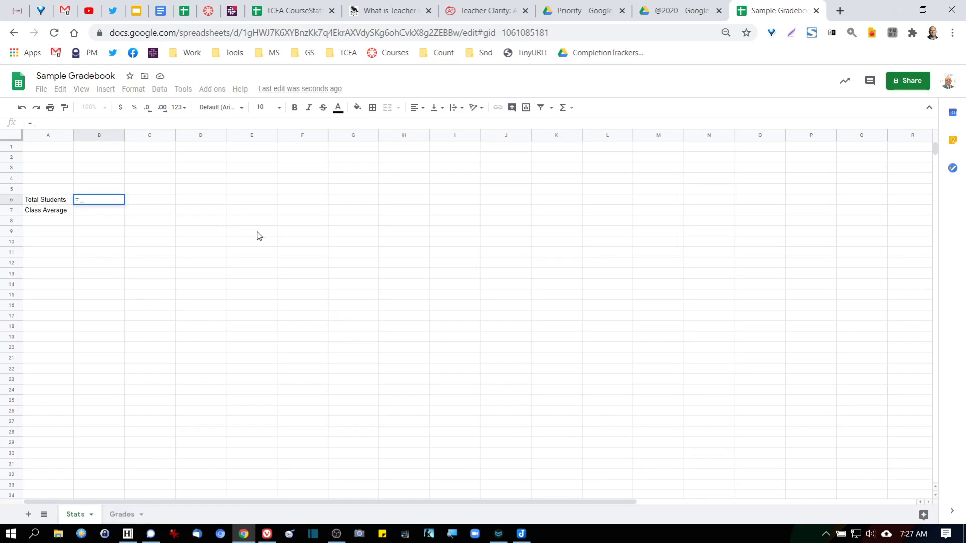
text(counta)
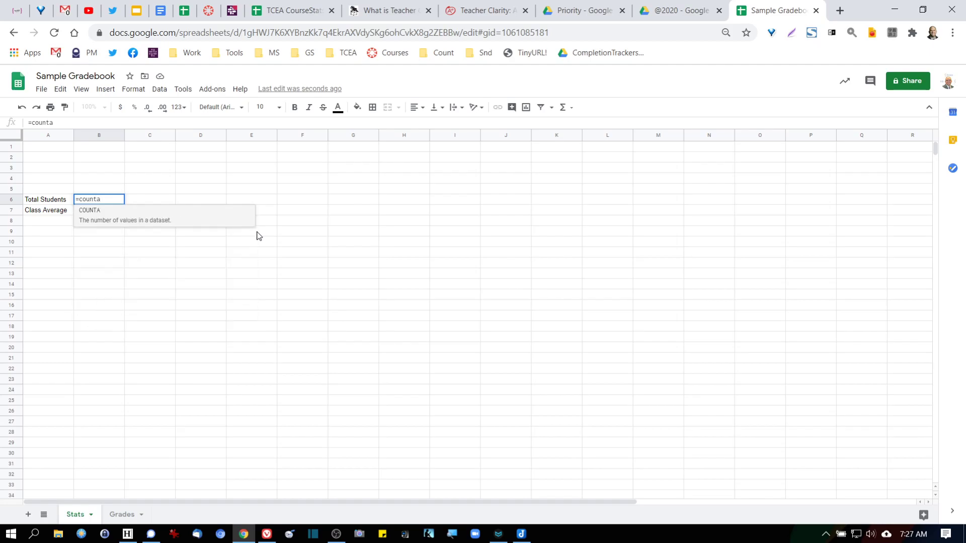
text(()
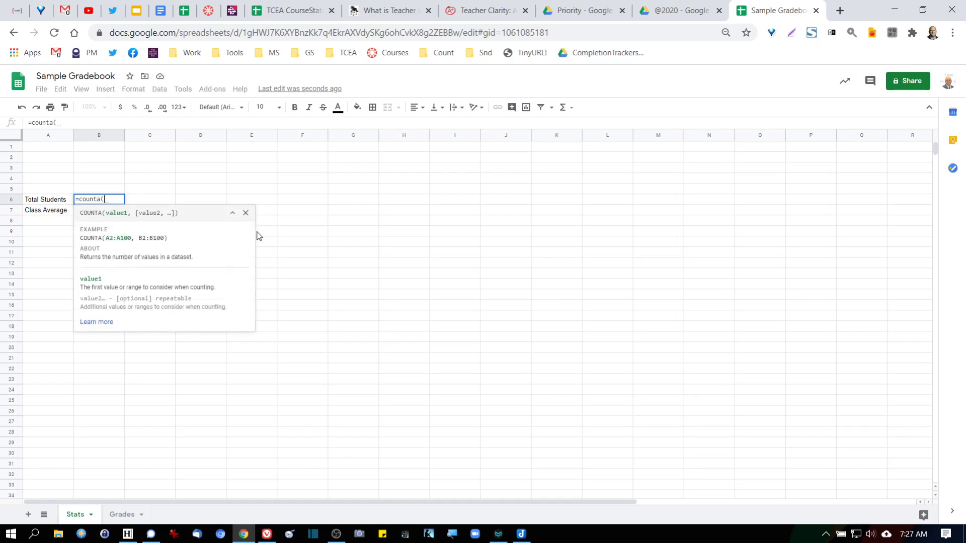
click(121, 514)
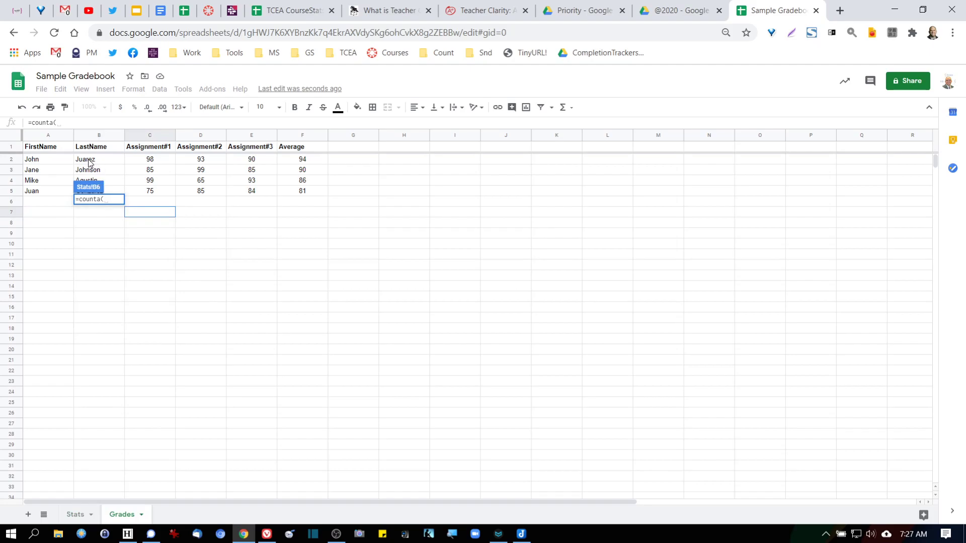
drag(88, 162, 93, 488)
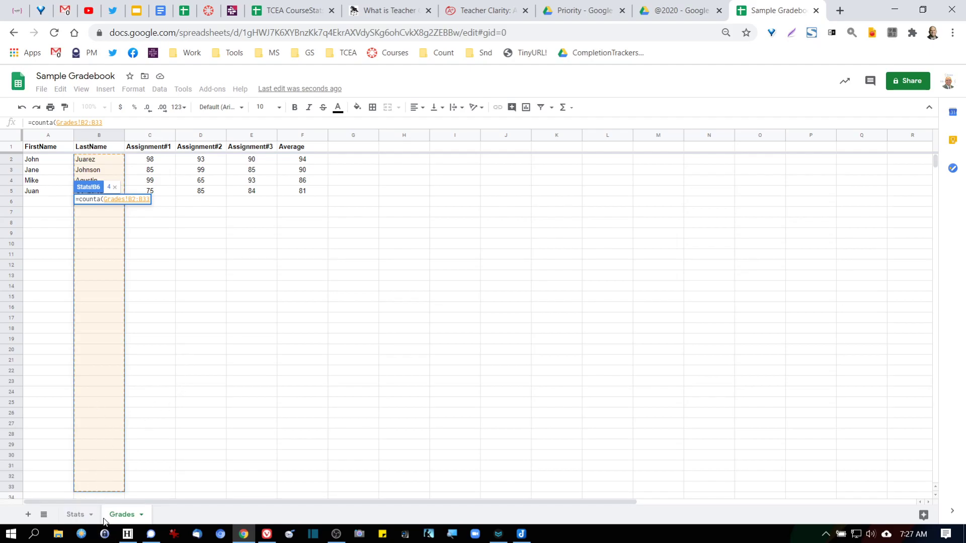
key(Return)
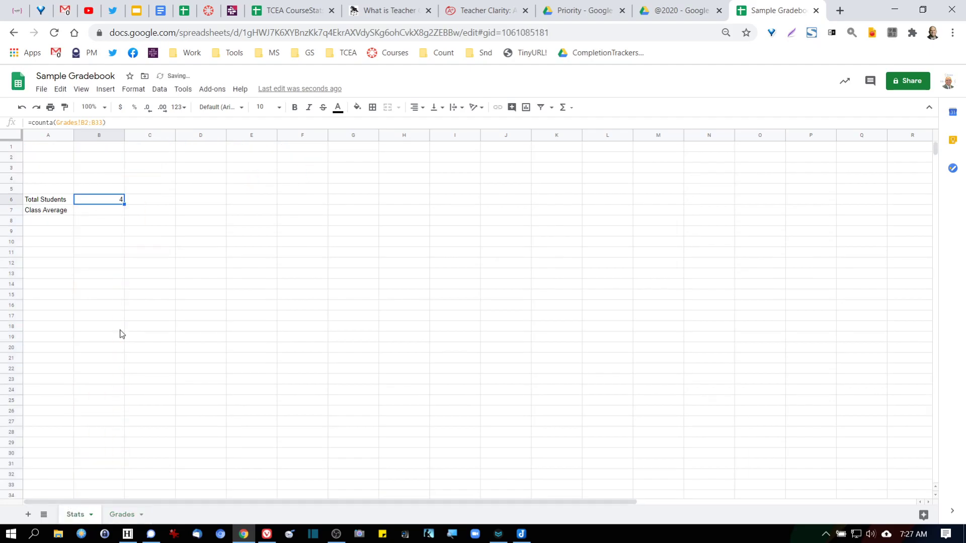
- Center-align cells B6 and B7, beside the Total Students and Class Average labels
drag(101, 203, 101, 210)
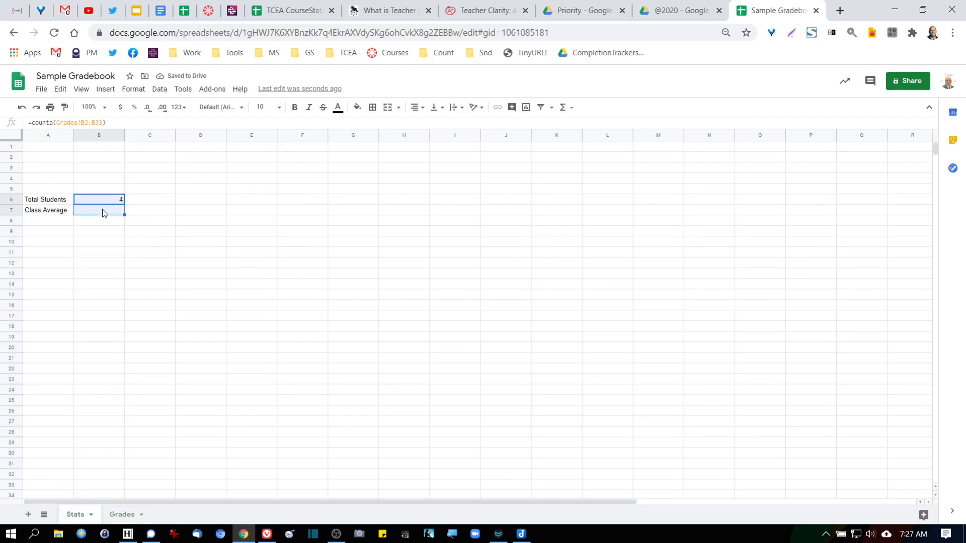
click(423, 109)
click(424, 126)
- Calculate the class average in cell B7 with =average(Grades!F2:F33), covering the Average column of the Grades sheet
key(Down)
click(123, 514)
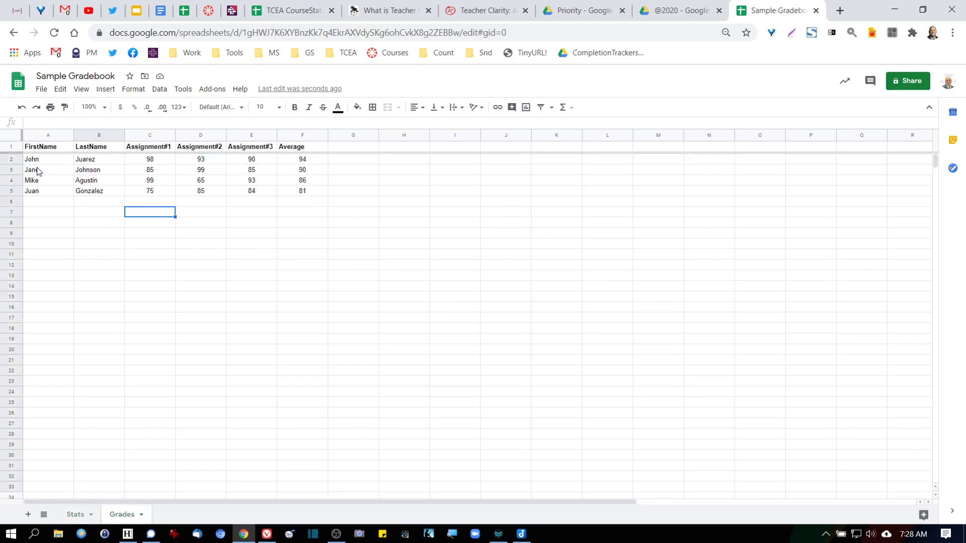
click(75, 515)
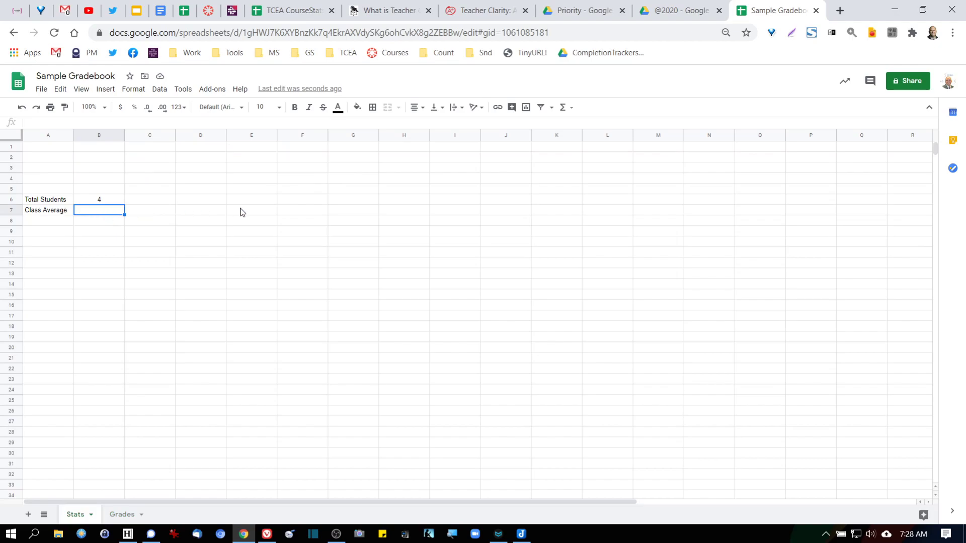
text(=aver)
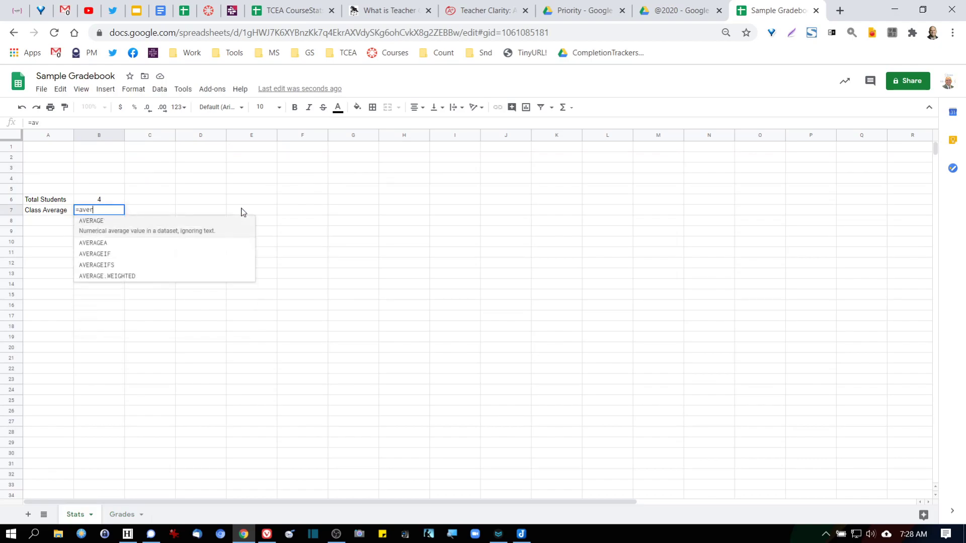
text(age()
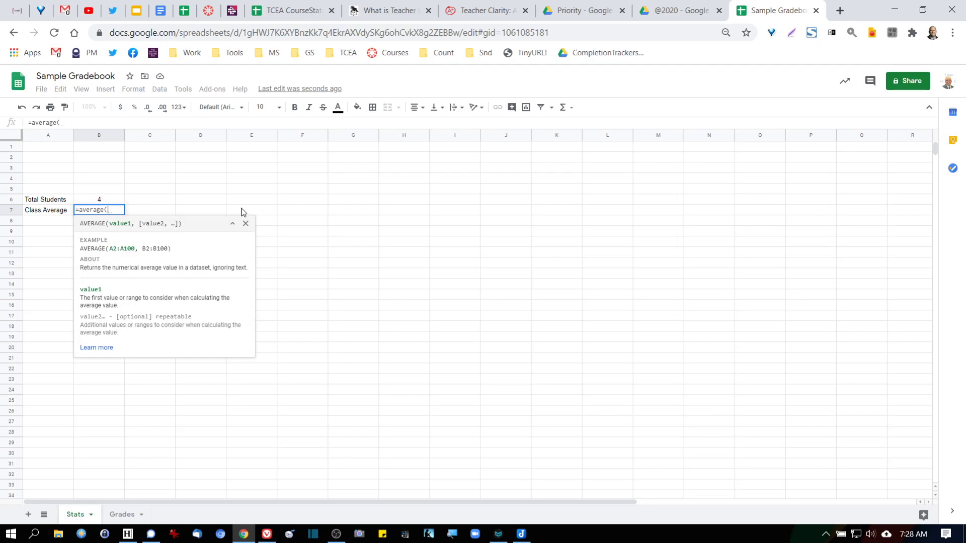
click(123, 514)
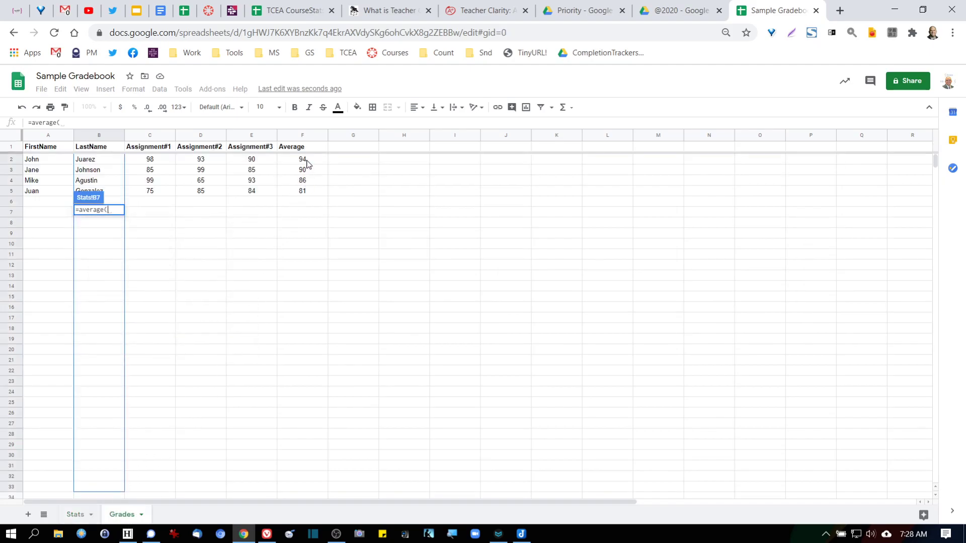
drag(308, 163, 312, 486)
key(Return)
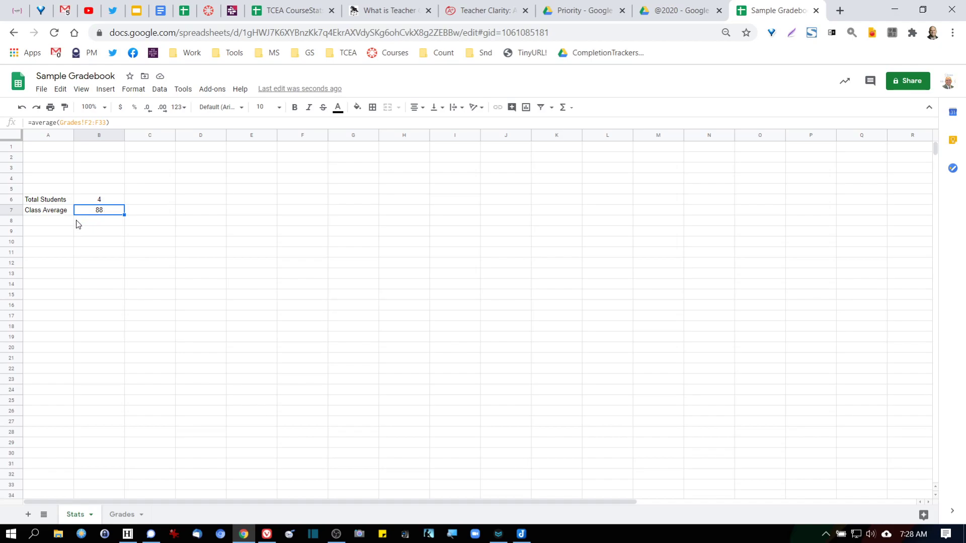
- Enter the assignment labels A1, A2 and A3 in cells A8 through A10 of the Stats sheet
click(123, 518)
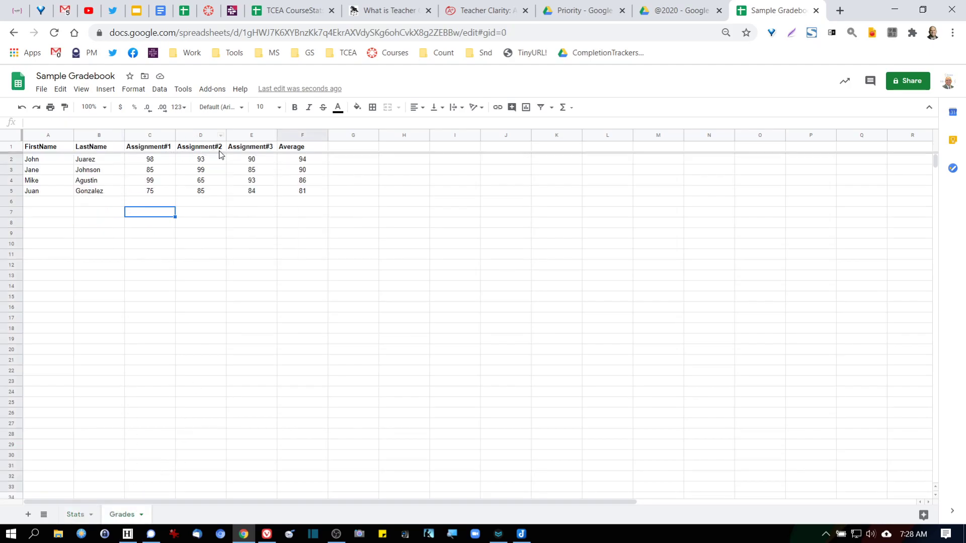
click(78, 514)
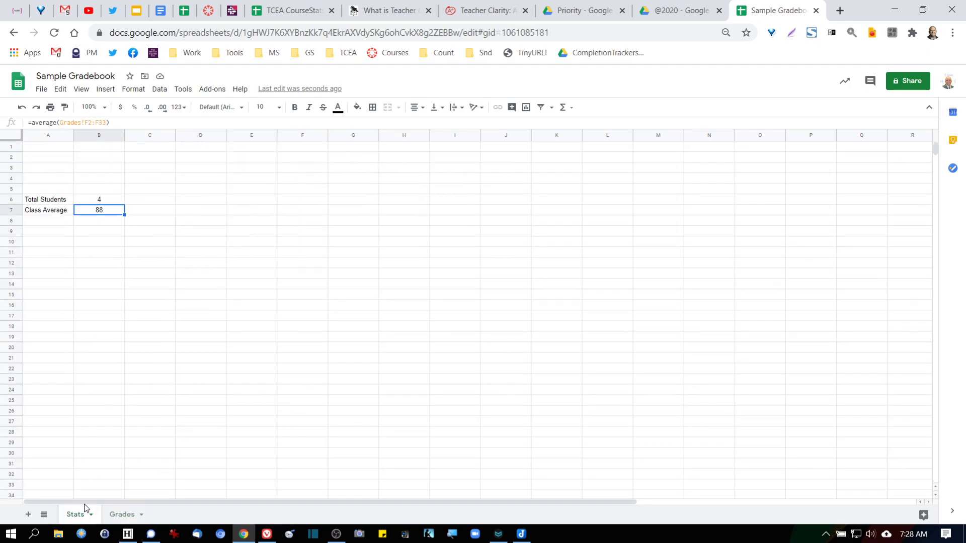
click(44, 219)
text(A1)
key(Return)
text(A2)
key(Return)
text(A3)
key(Return)
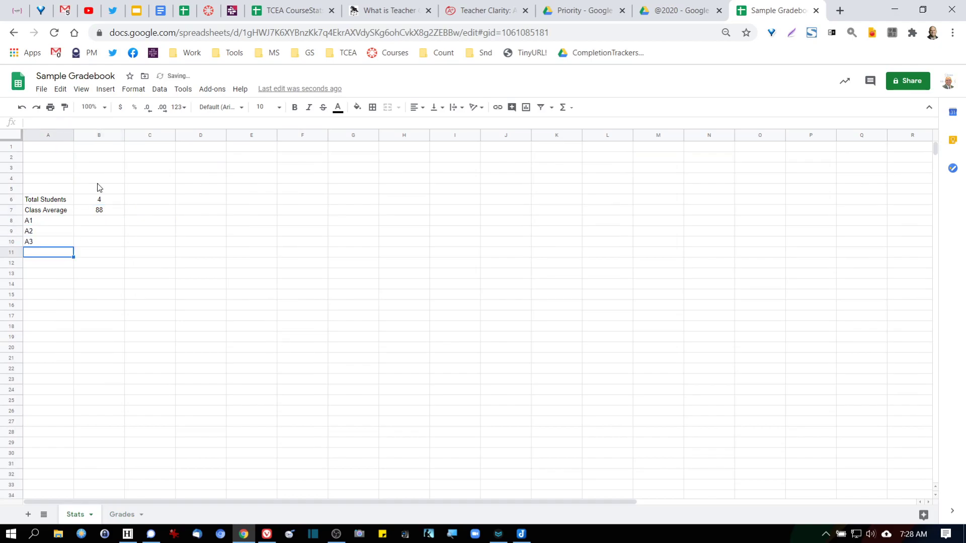
- Center-align the labels in cells A6 through A10
drag(50, 200, 61, 244)
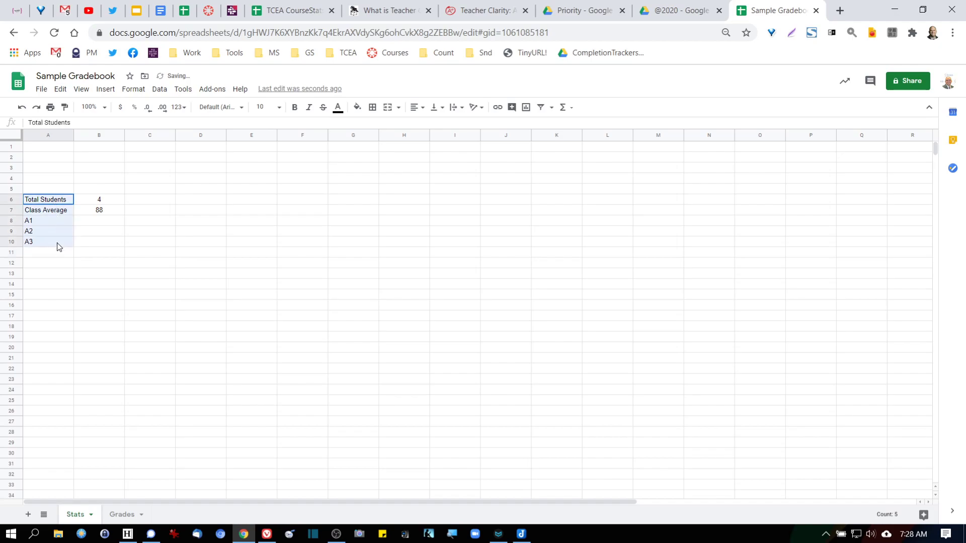
click(416, 107)
click(426, 126)
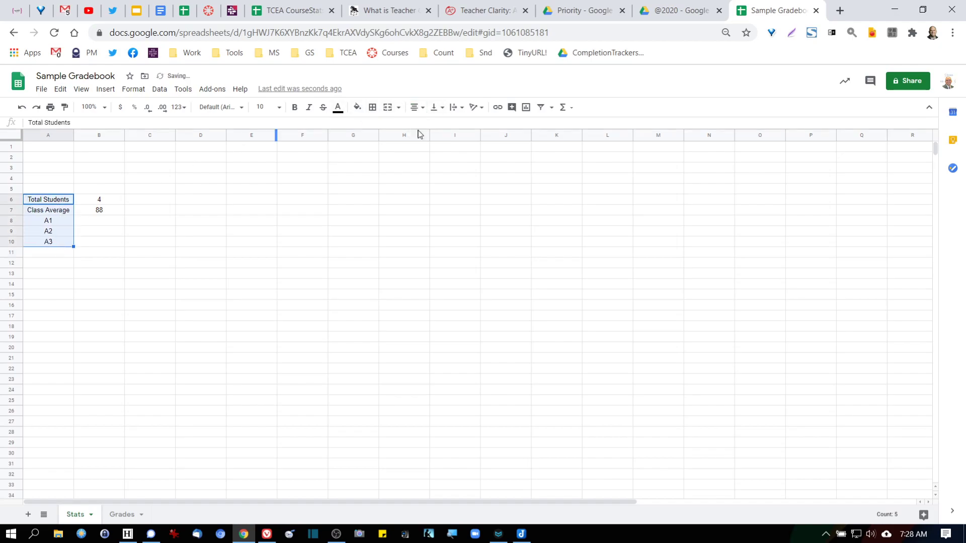
- Average the Assignment#1 scores in cell B8 with =average(Grades!C2:C5)
click(96, 224)
text(=)
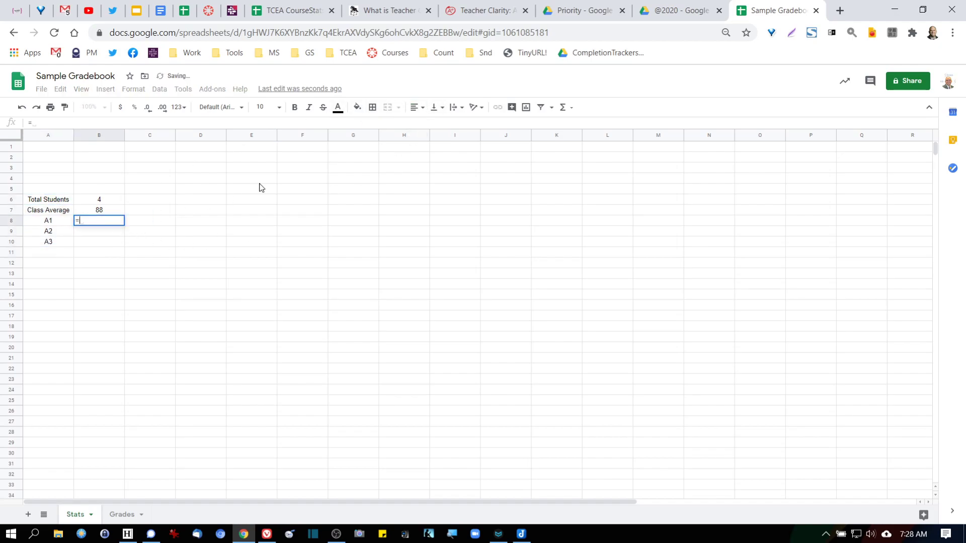
text(average()
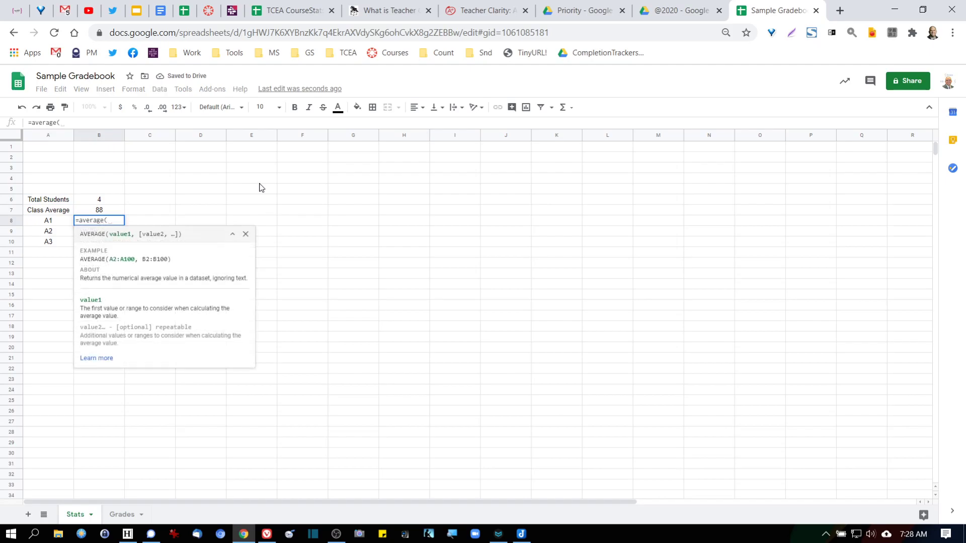
click(123, 514)
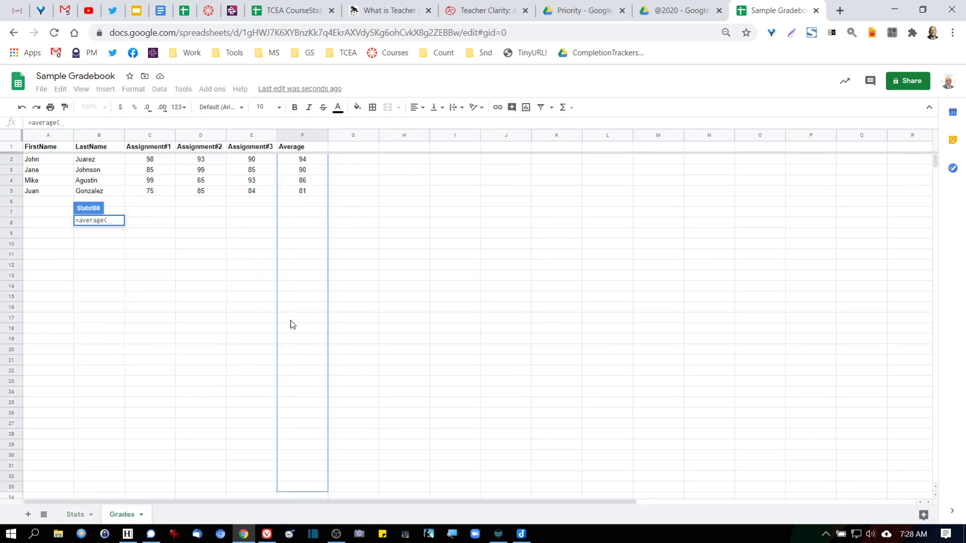
drag(158, 161, 162, 193)
key(Return)
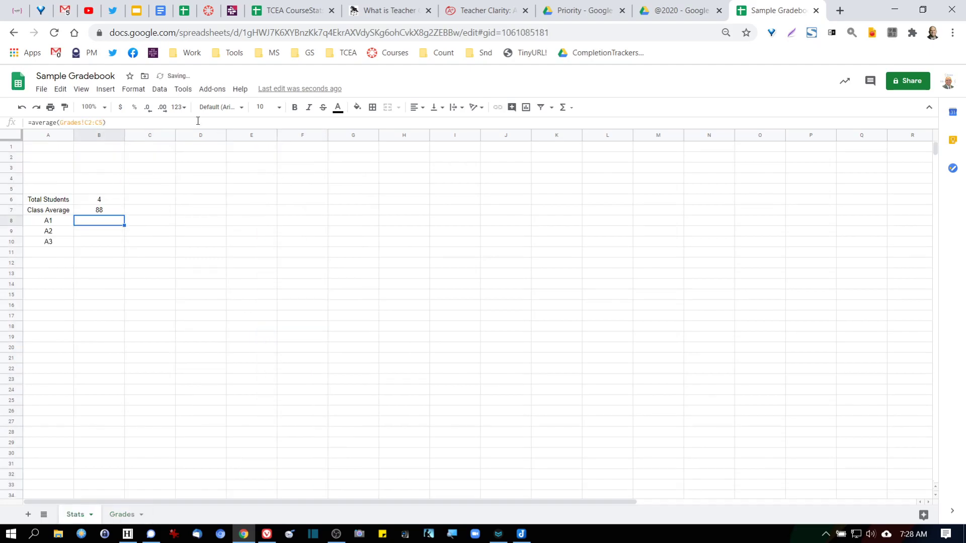
- Fill the average formula from B8 down through B10 and show the results without decimals
drag(124, 226, 123, 243)
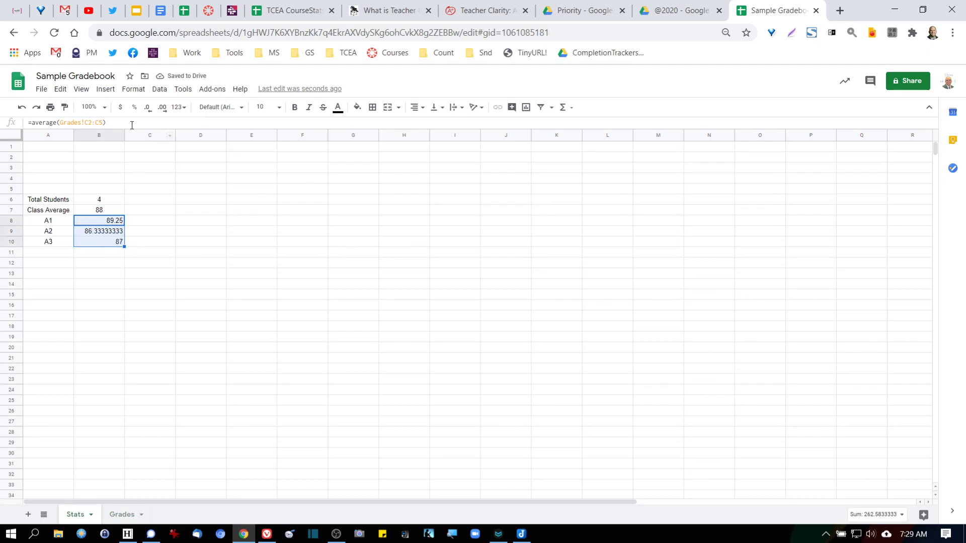
click(152, 108)
click(151, 108)
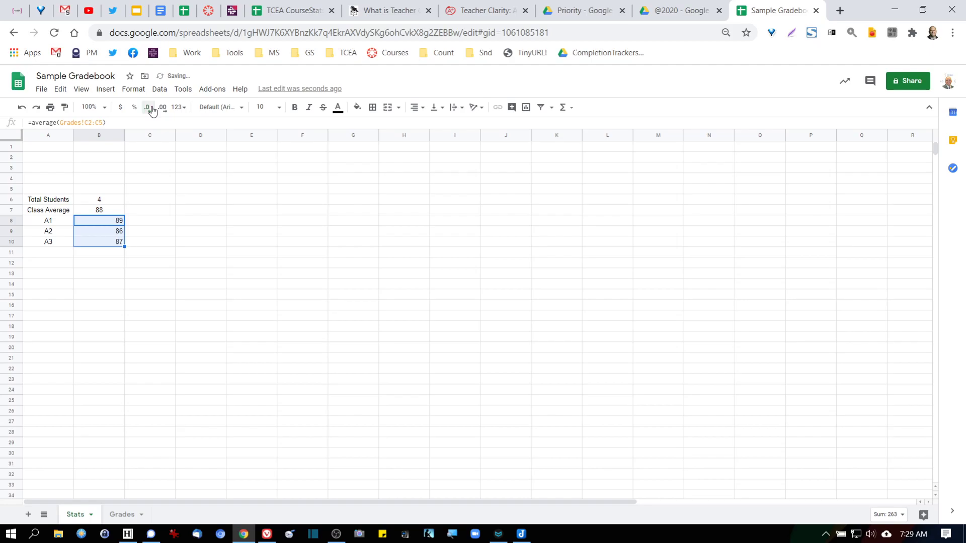
- Center-align the assignment averages in cells B8 through B10
click(420, 107)
click(427, 125)
click(250, 230)
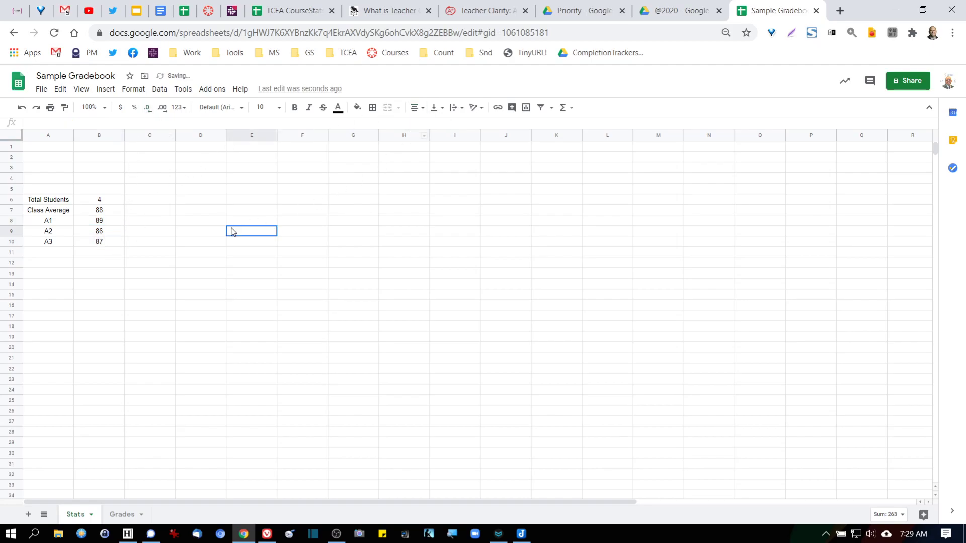
- Correct the A2 average formula in cell B9 to =average(Grades!D2:D35) so it covers the Assignment#2 scores
click(96, 222)
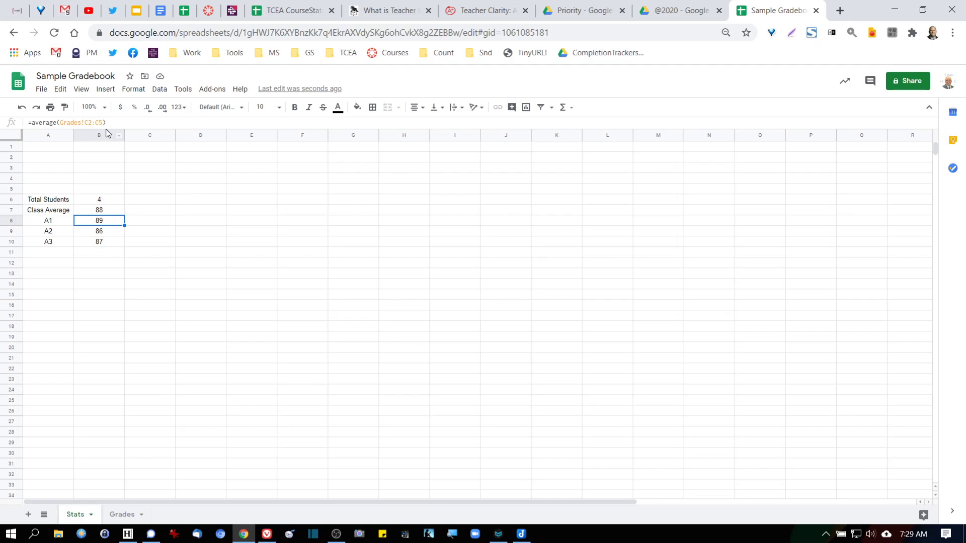
click(116, 234)
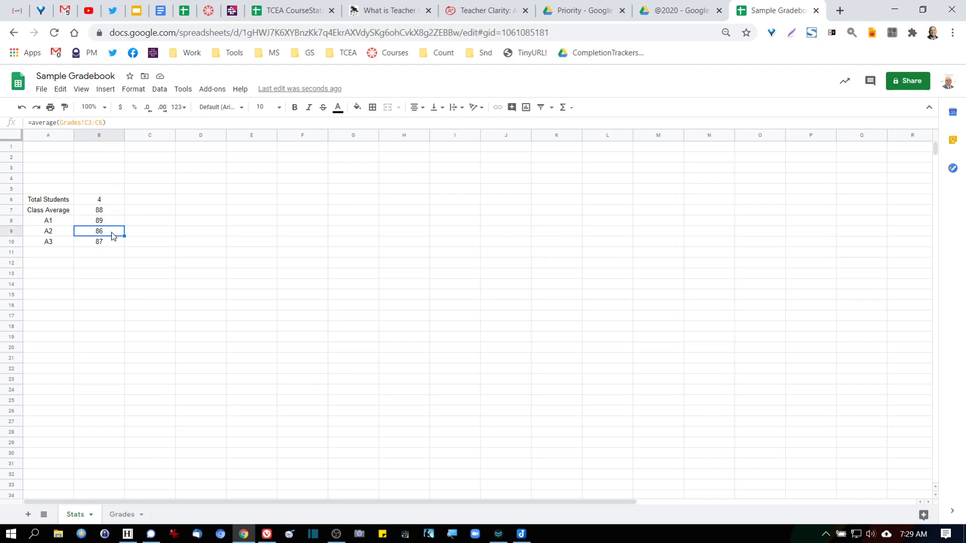
click(124, 516)
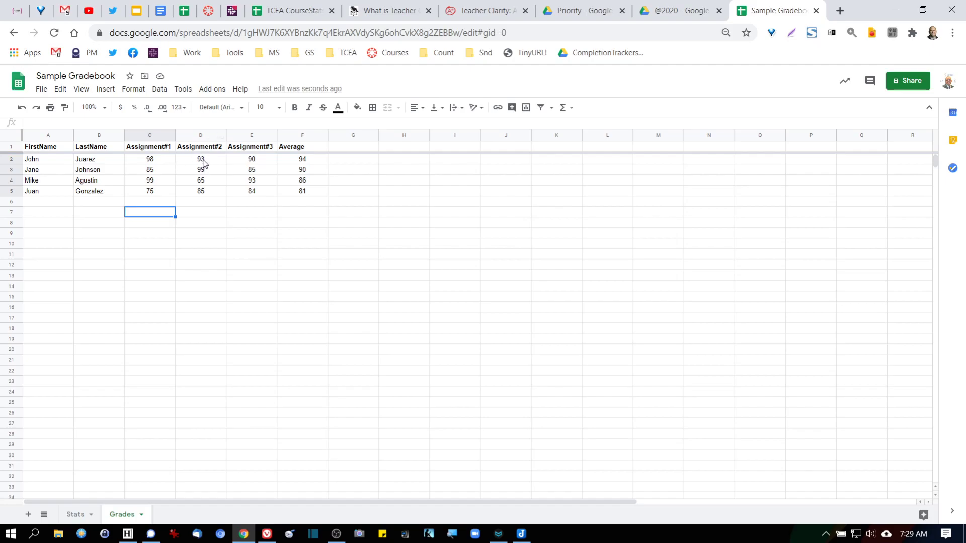
click(77, 515)
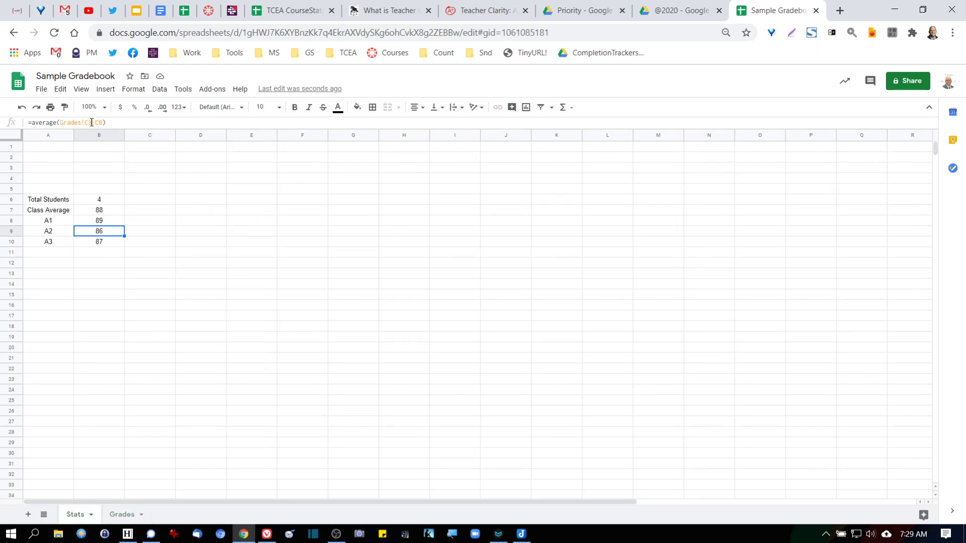
click(91, 122)
key(BackSpace)
text(D2:D35)
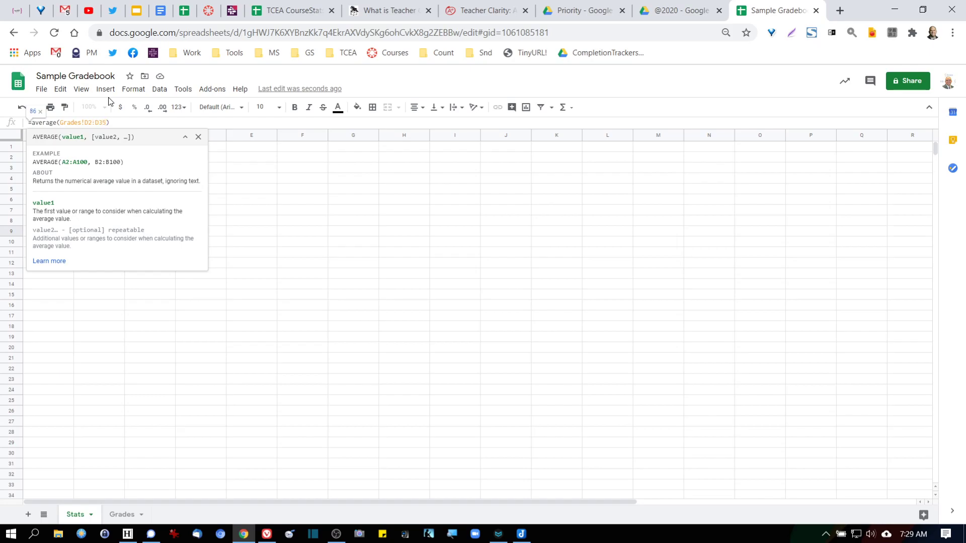
key(Escape)
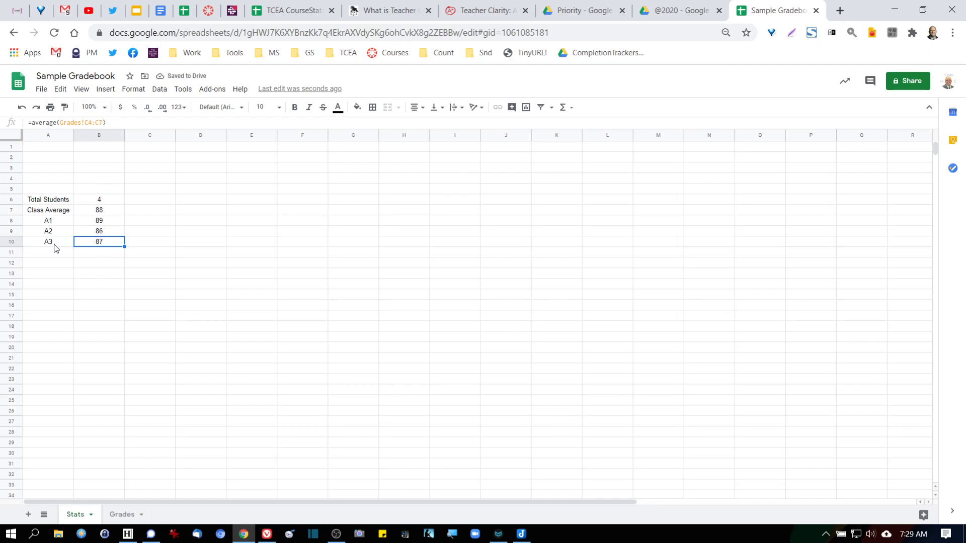
- Correct the A3 average formula in cell B10 to =average(Grades!E2:E35) so it covers the Assignment#3 scores
click(92, 123)
key(BackSpace)
key(BackSpace)
text(E2)
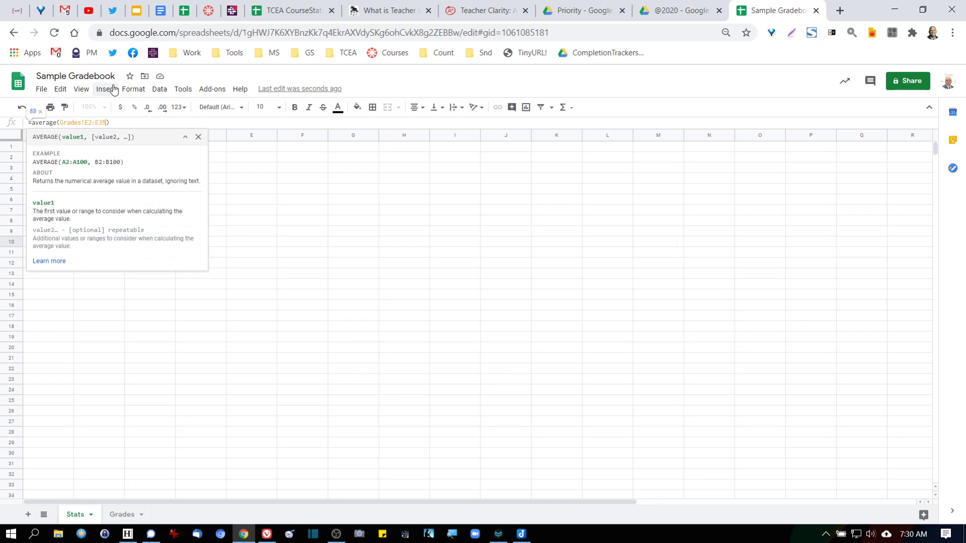
key(Return)
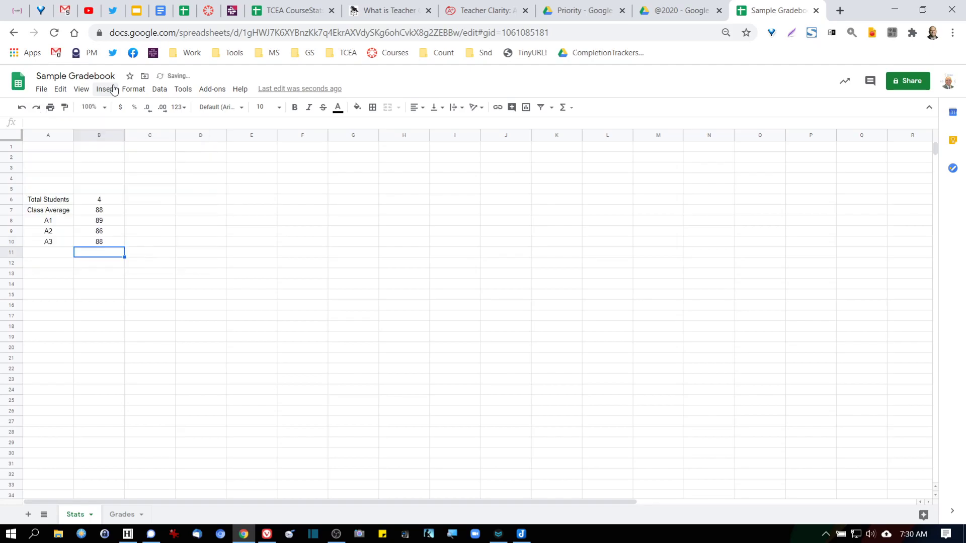
- Review the Assignment#3 scores in column E of the Grades sheet, then return to the Stats sheet
click(113, 516)
click(254, 136)
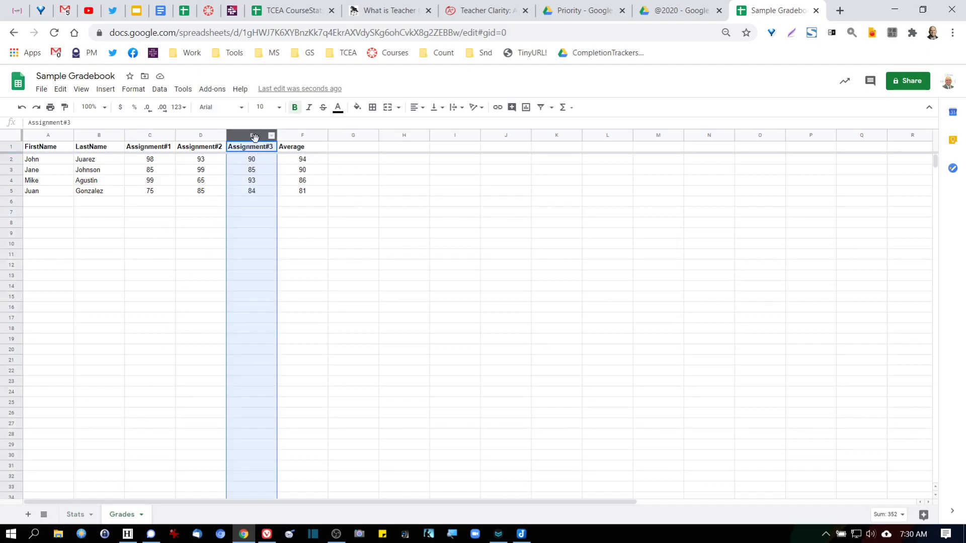
click(83, 518)
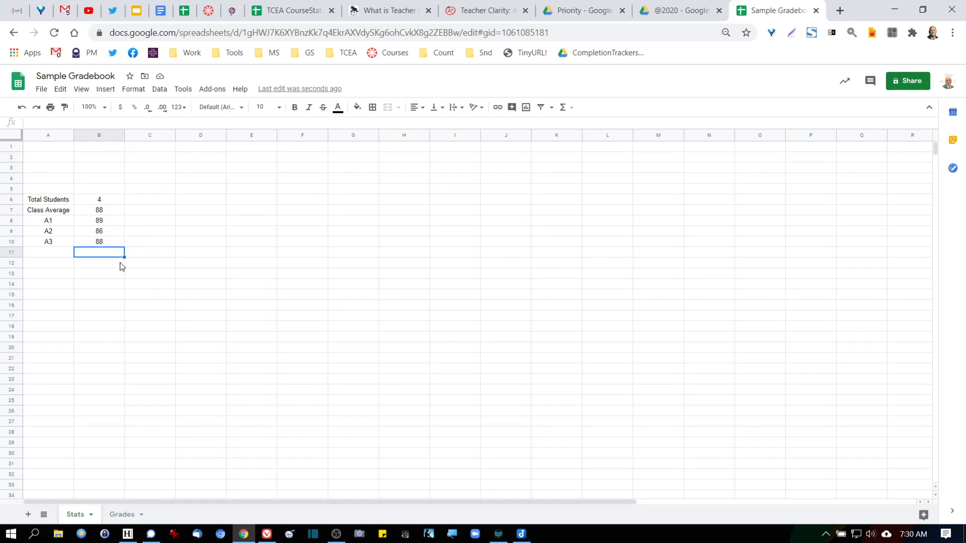
- Insert a column chart of the class and assignment averages in A7:B10 and place it over columns G to L
drag(61, 215, 98, 244)
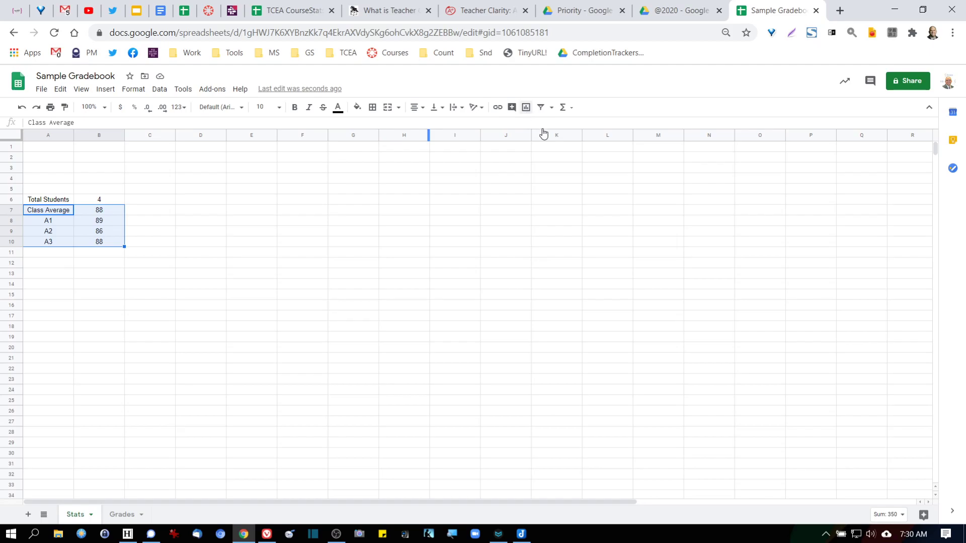
click(525, 107)
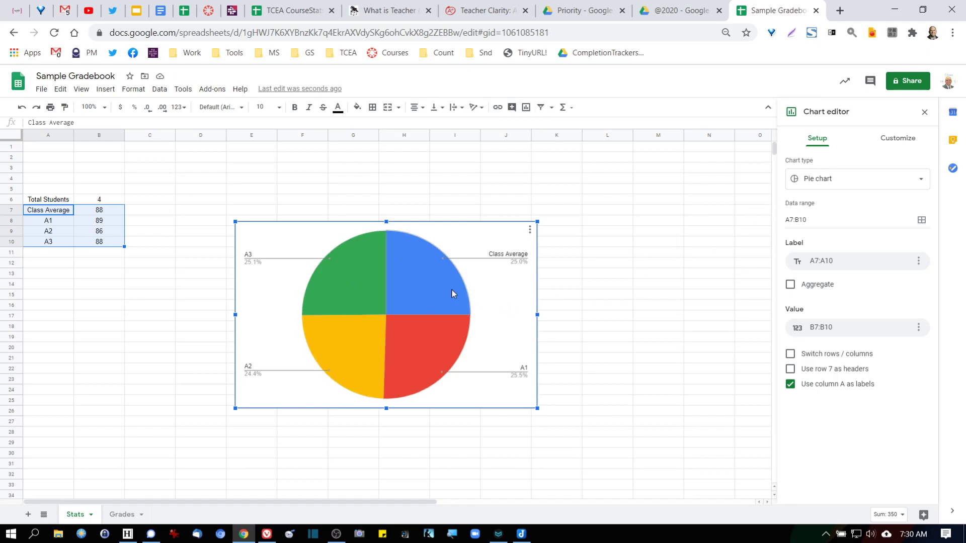
click(854, 181)
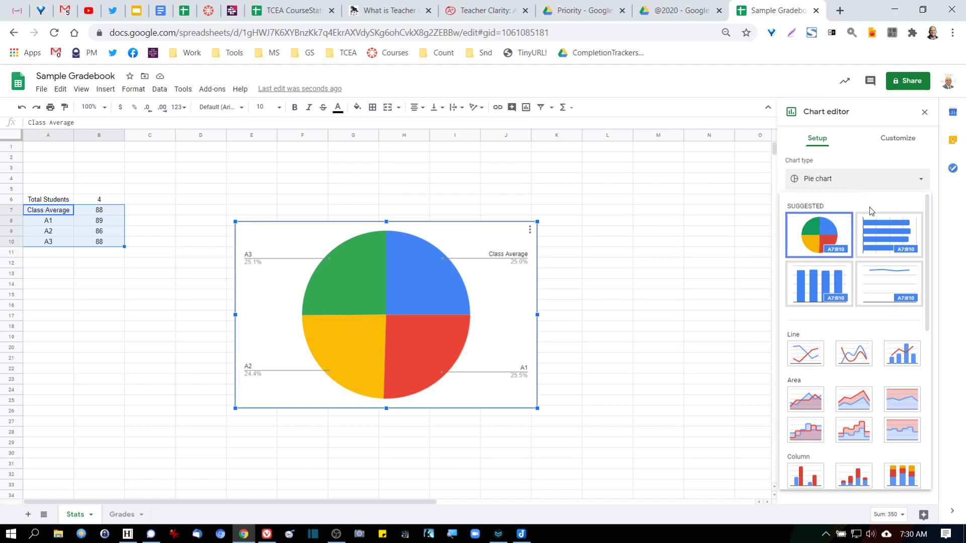
click(850, 272)
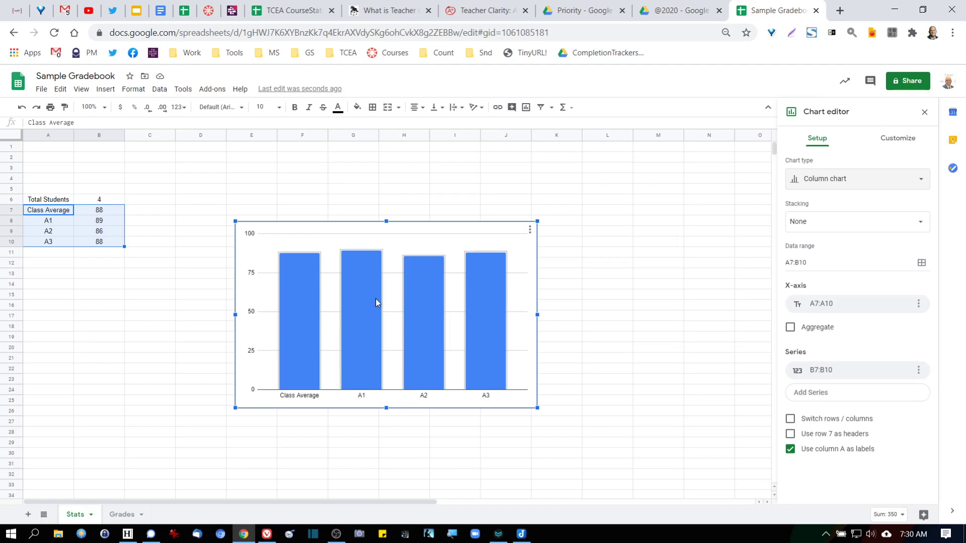
drag(476, 373, 562, 315)
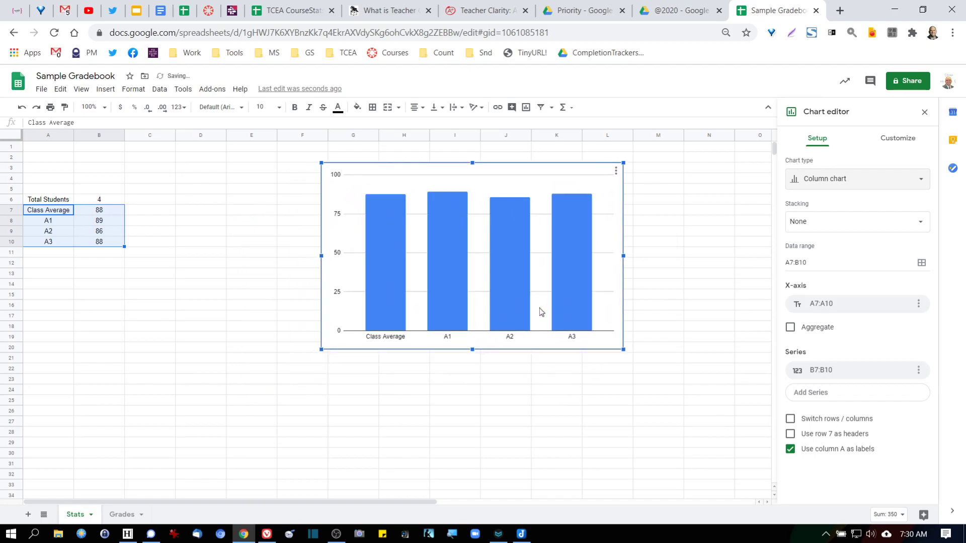
- Add a data point format for A1 in the chart series and color its column red
click(448, 266)
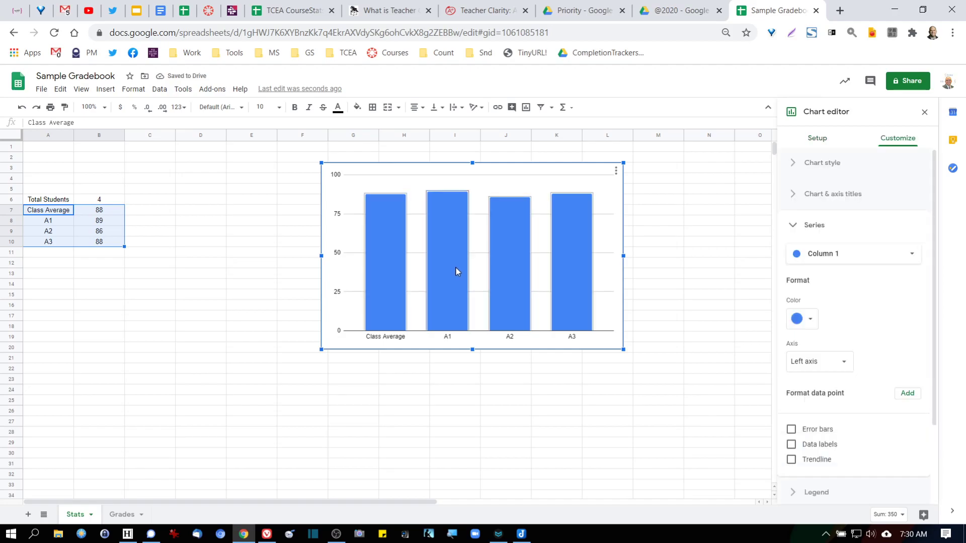
scroll(844, 346, down, 1)
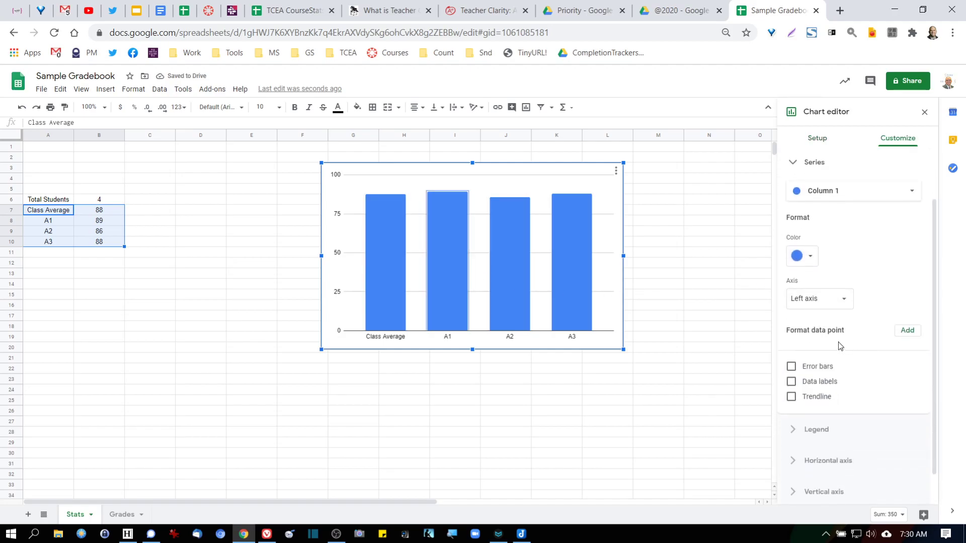
click(908, 332)
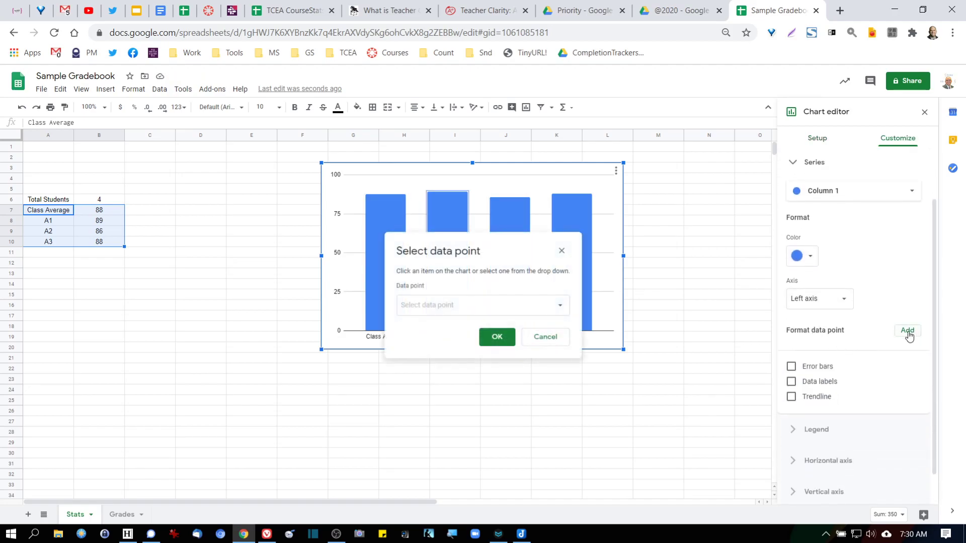
click(520, 306)
click(503, 320)
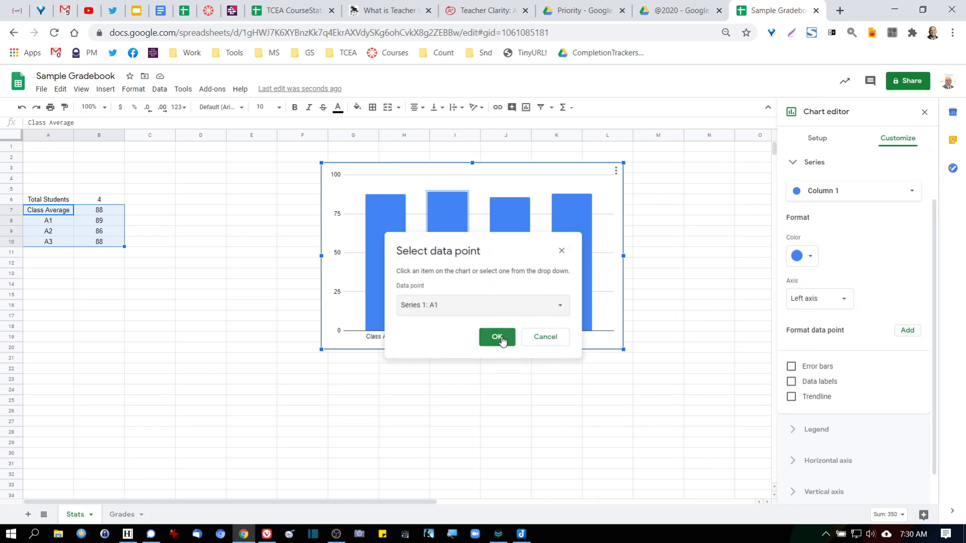
click(497, 337)
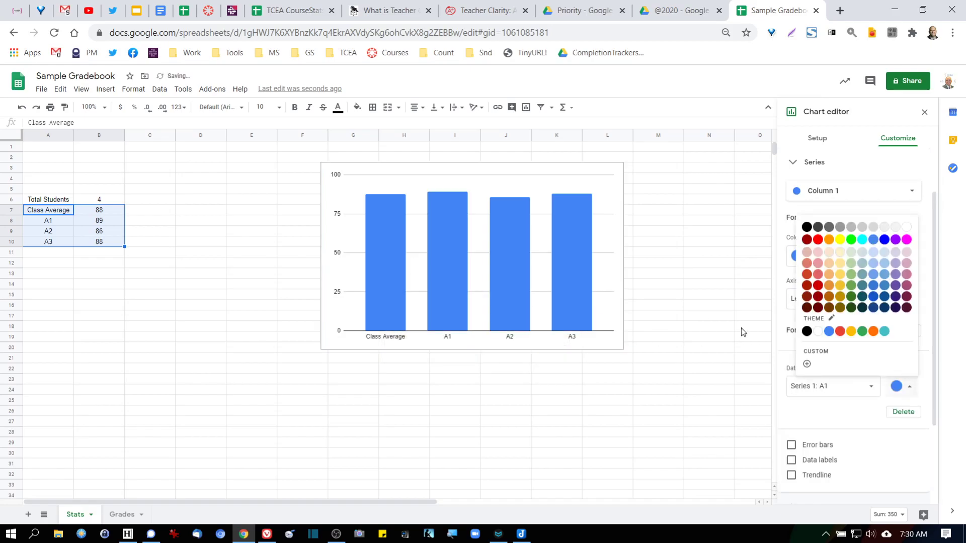
click(840, 332)
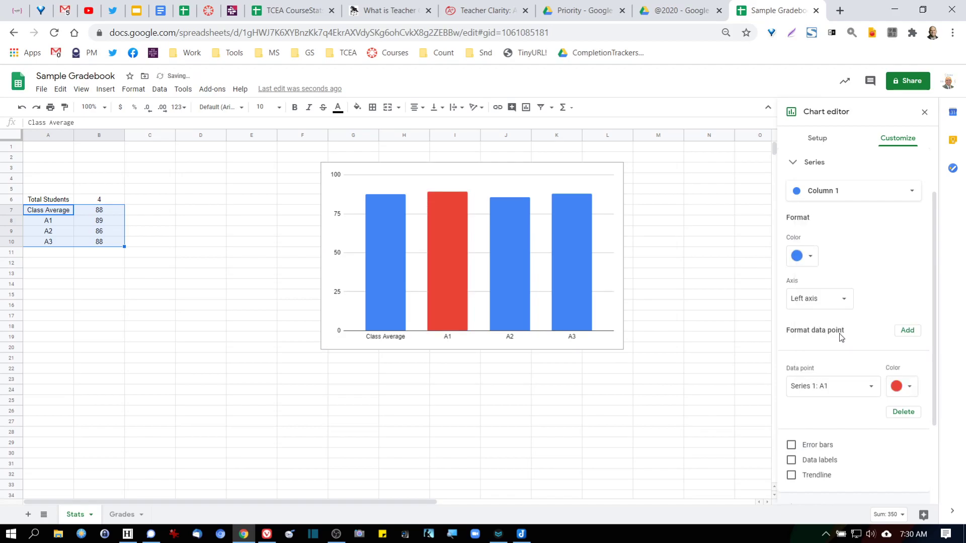
- Add a data point format for A2 in the chart series and color its column bright green
click(517, 272)
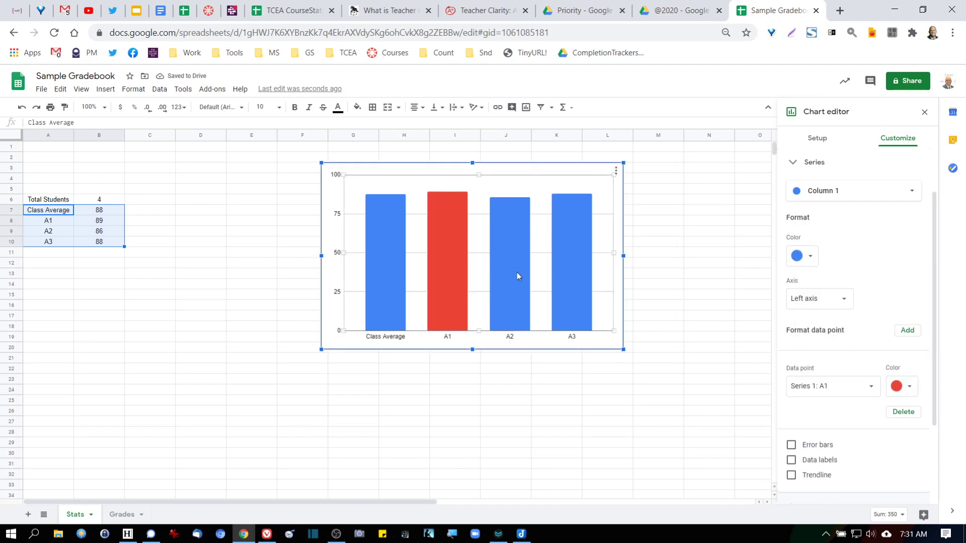
click(907, 331)
click(559, 306)
click(498, 336)
click(497, 335)
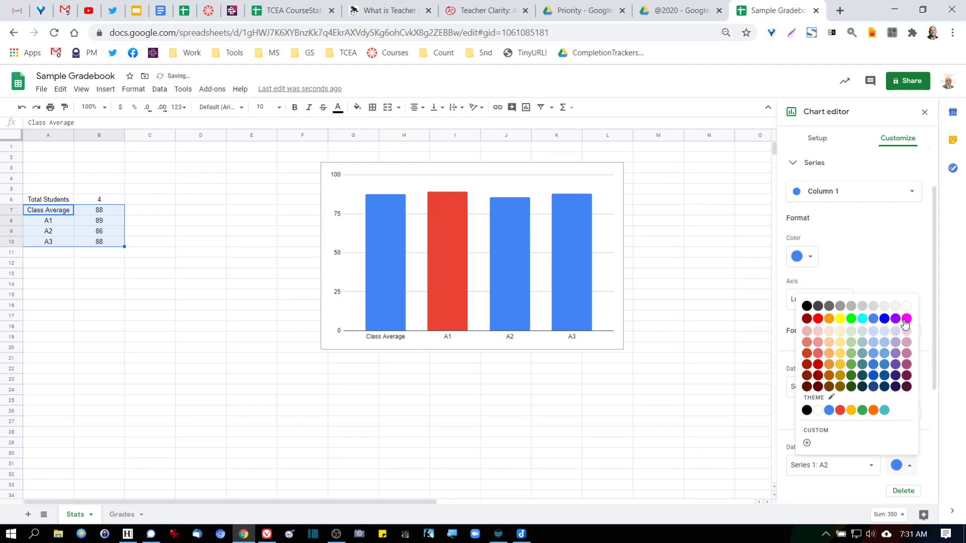
click(851, 319)
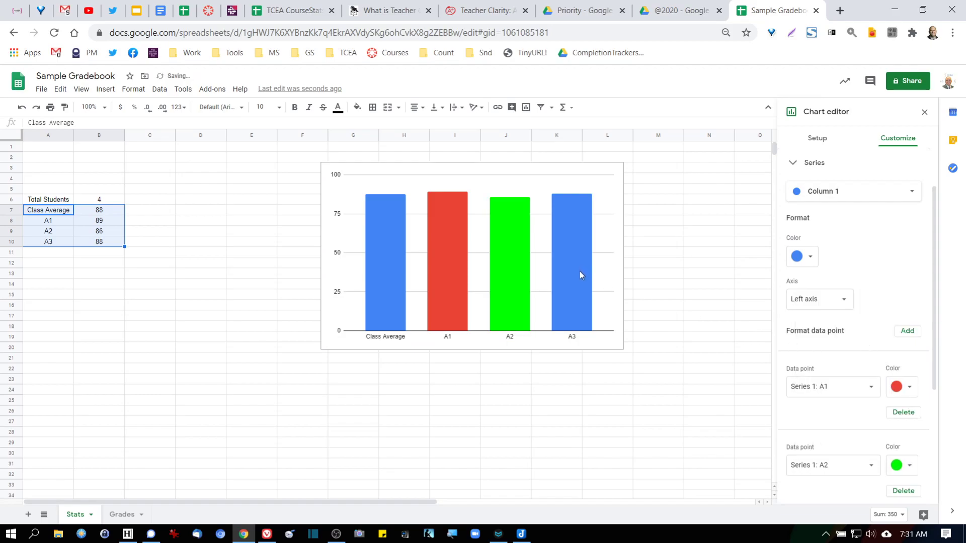
- Add a data point format for A3 in the chart series and color its column yellow
click(907, 331)
click(539, 306)
click(478, 352)
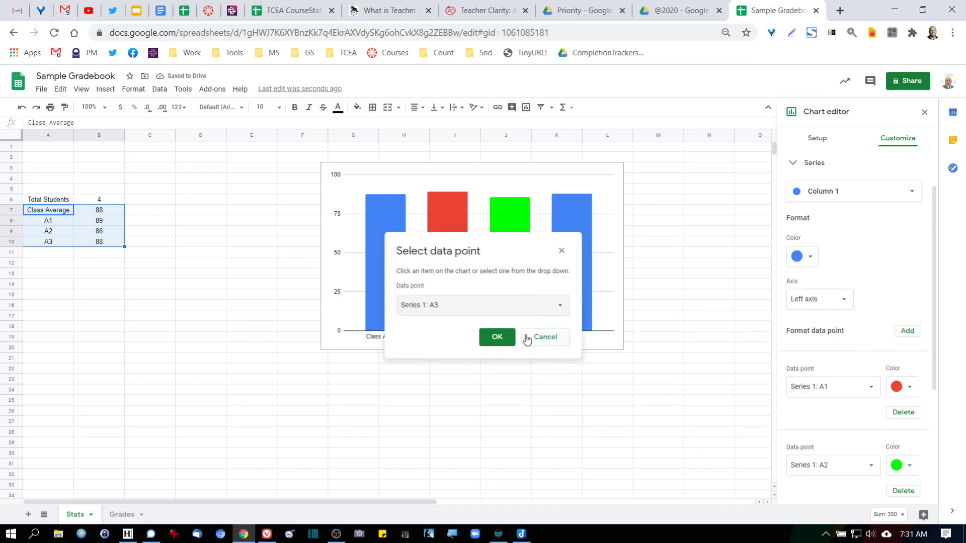
click(497, 338)
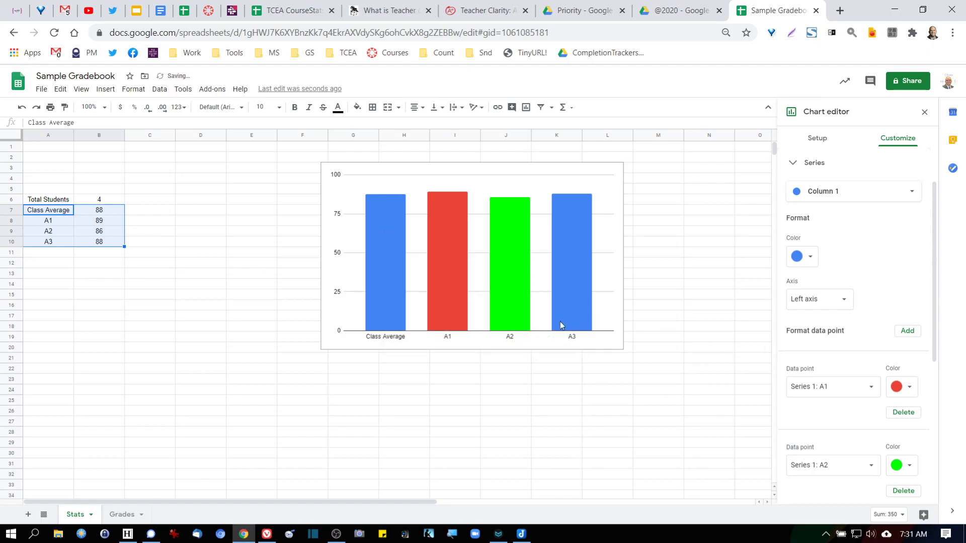
scroll(856, 421, down, 2)
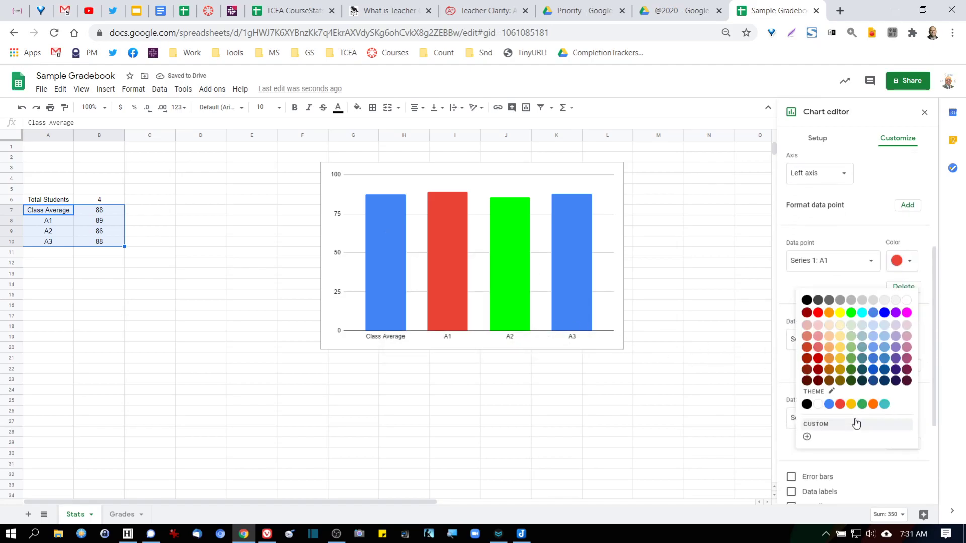
scroll(865, 479, down, 1)
click(908, 357)
click(908, 357)
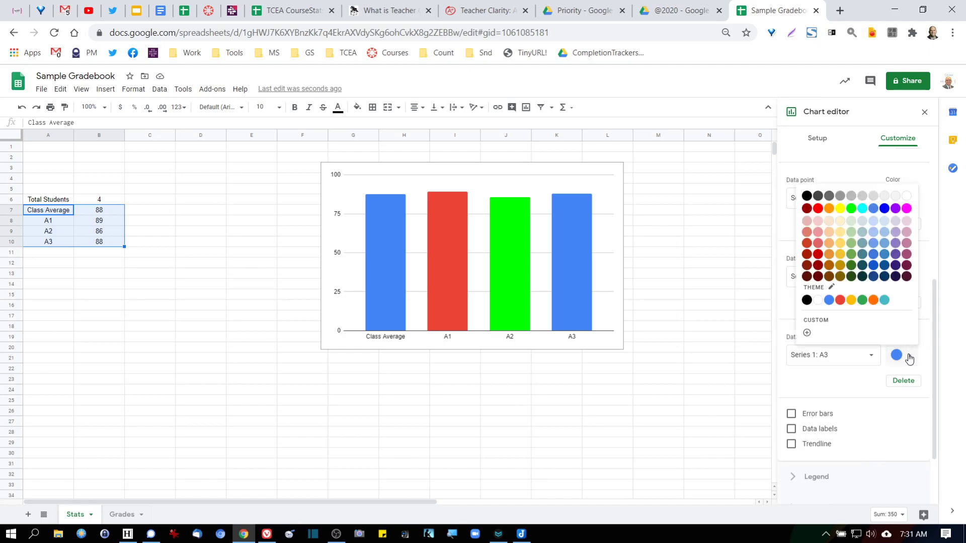
click(840, 216)
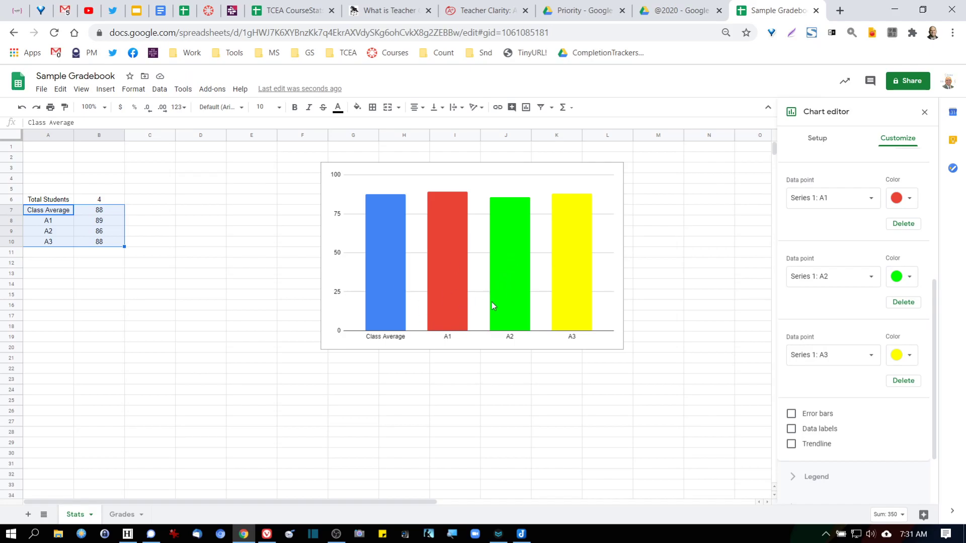
- Select the student records in A2:F5 on the Grades sheet
click(123, 514)
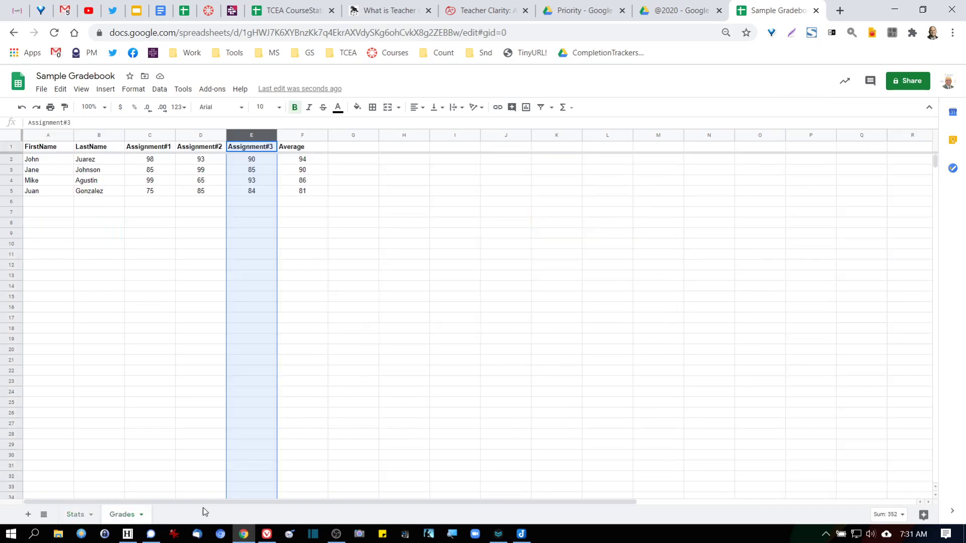
click(72, 223)
drag(44, 162, 290, 194)
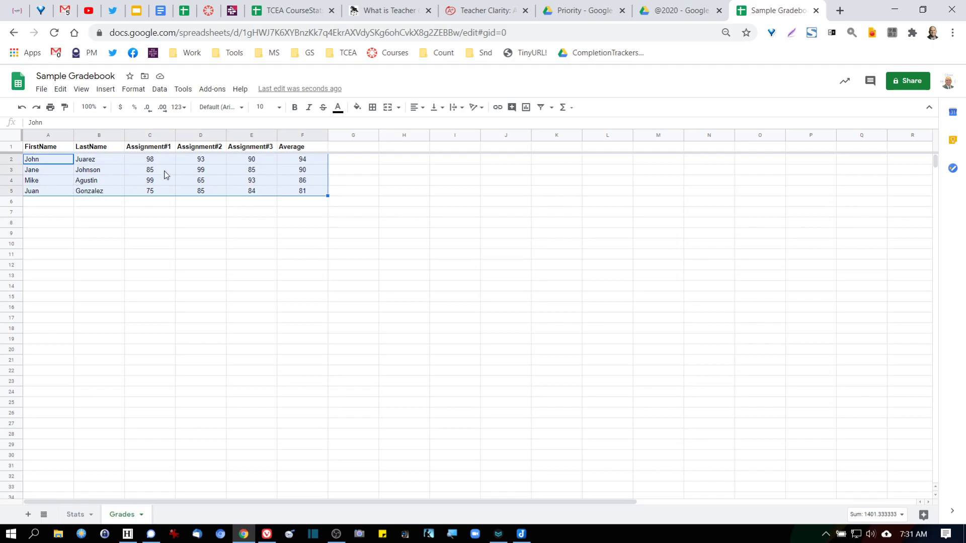
- Search the add-on marketplace for "Styles"
click(214, 92)
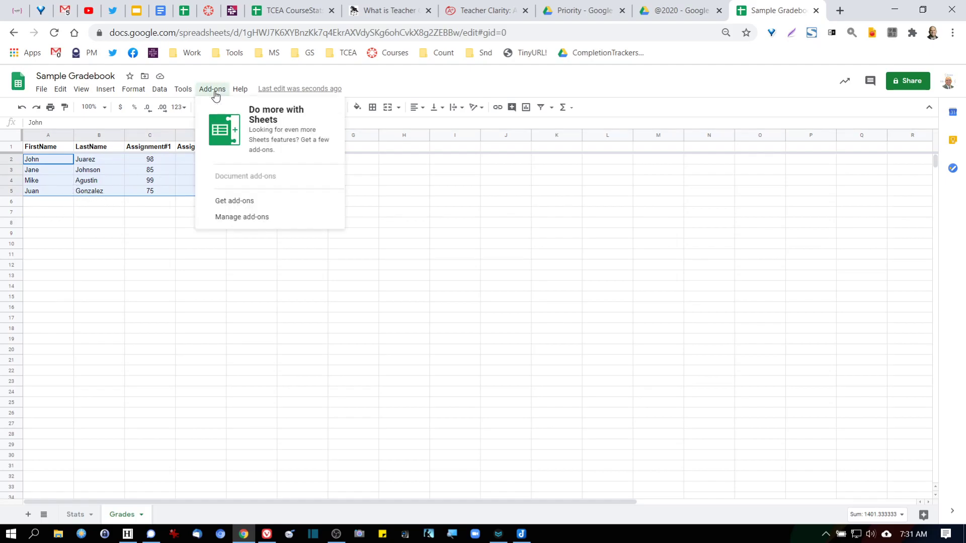
click(230, 201)
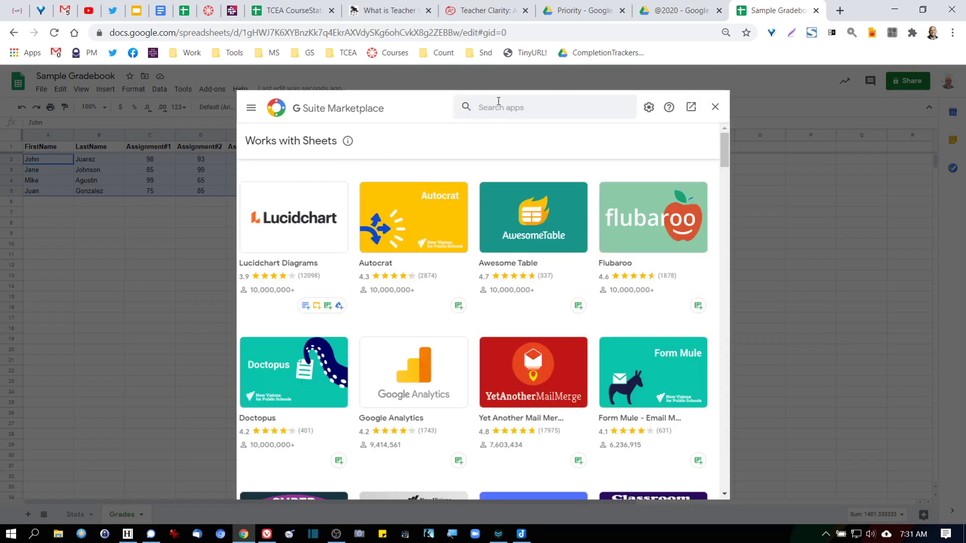
click(514, 104)
text(styl)
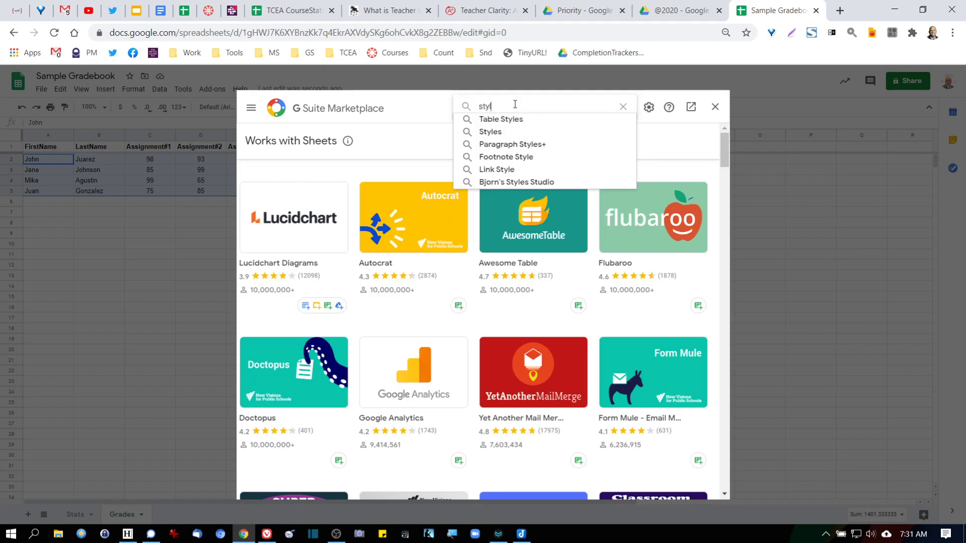
text(e)
click(516, 131)
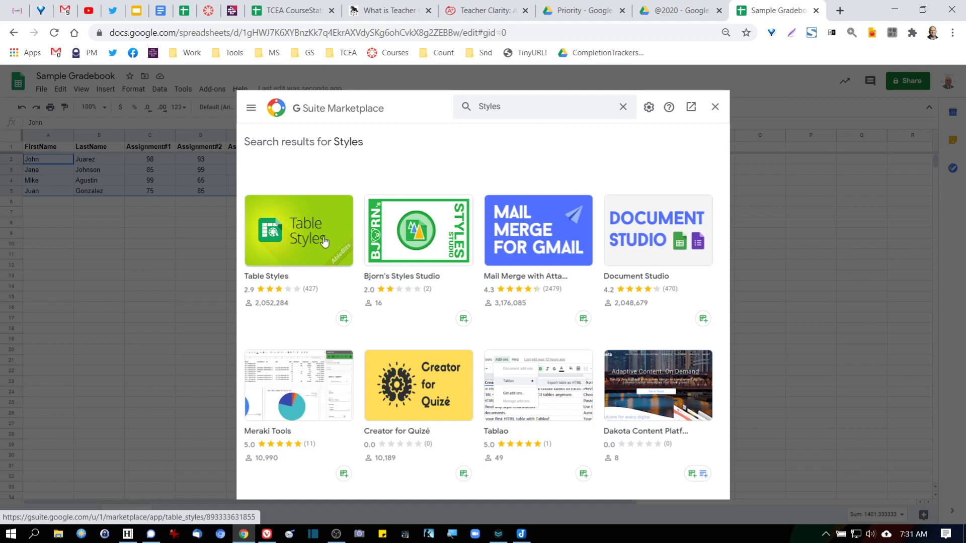
- Install the Table Styles add-on by Ablebits as an individual install, granting it account access, and close the marketplace
click(324, 240)
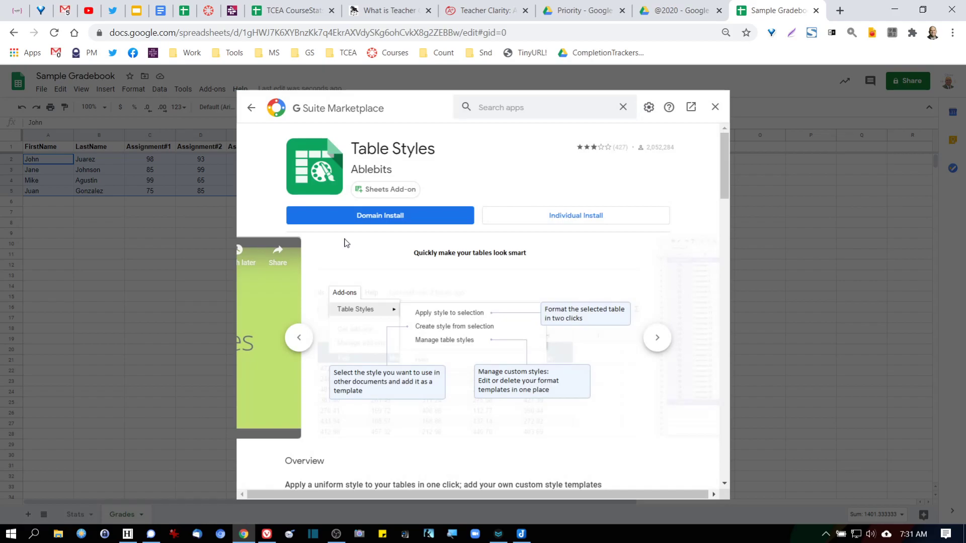
click(619, 215)
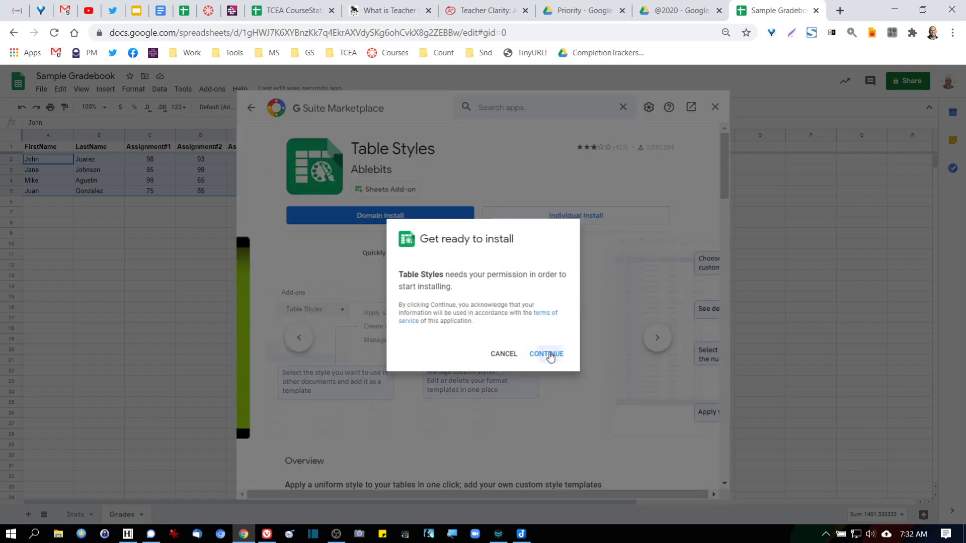
click(550, 354)
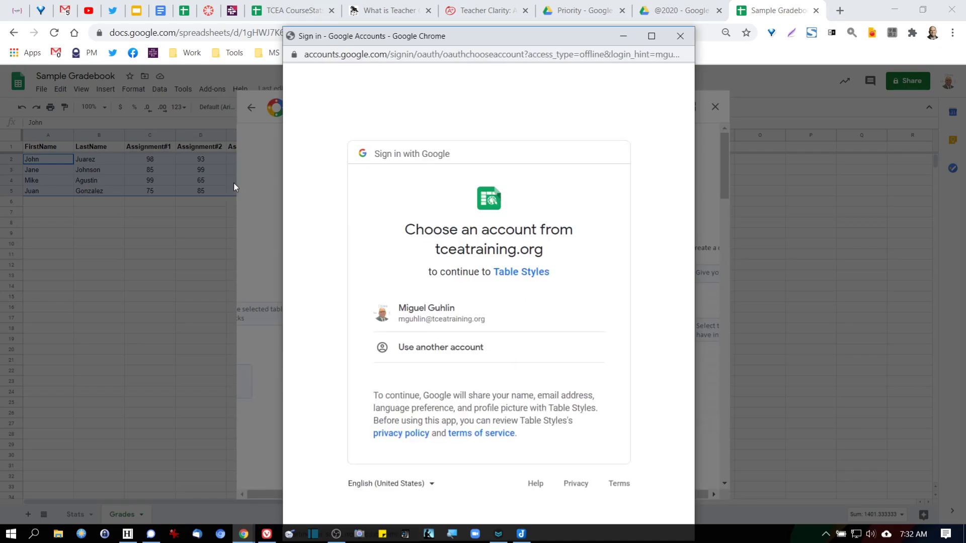
click(460, 316)
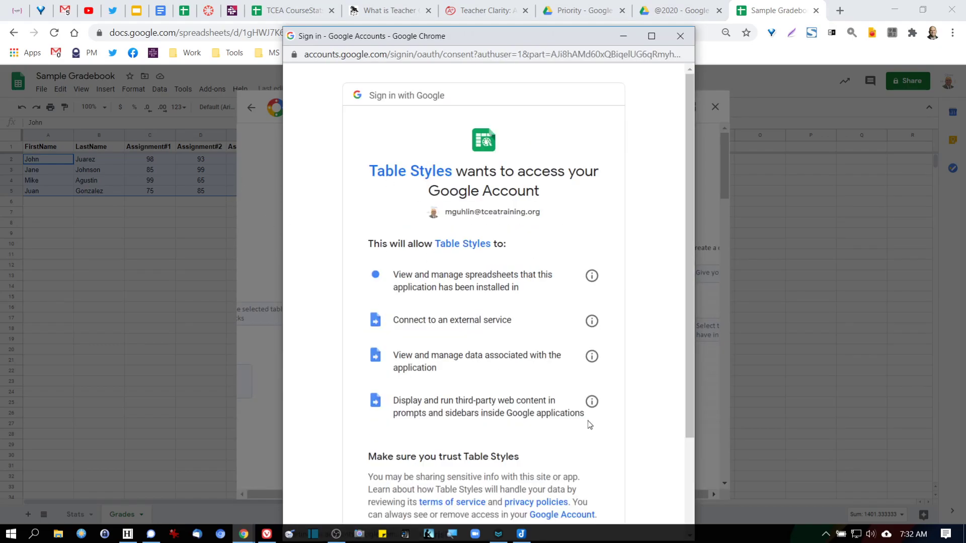
scroll(626, 449, down, 4)
click(592, 457)
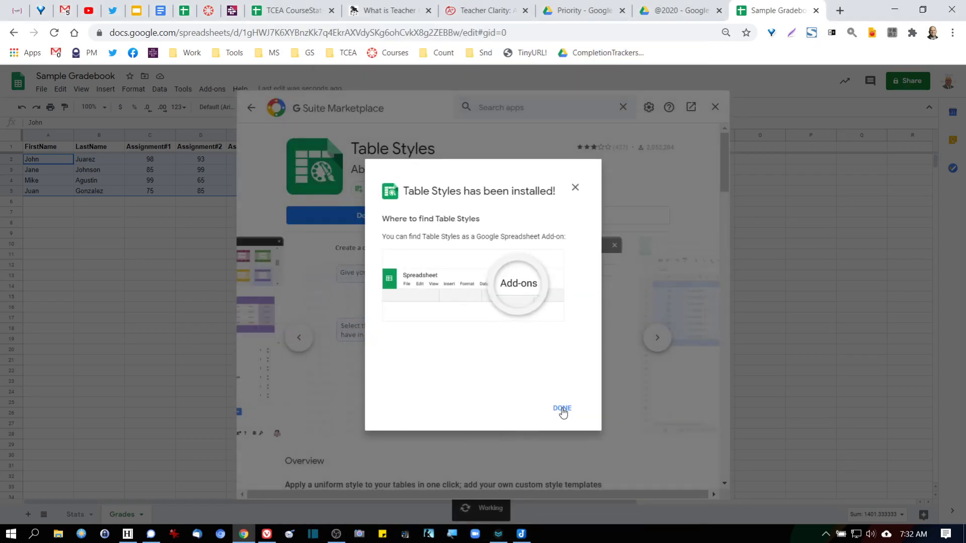
click(562, 410)
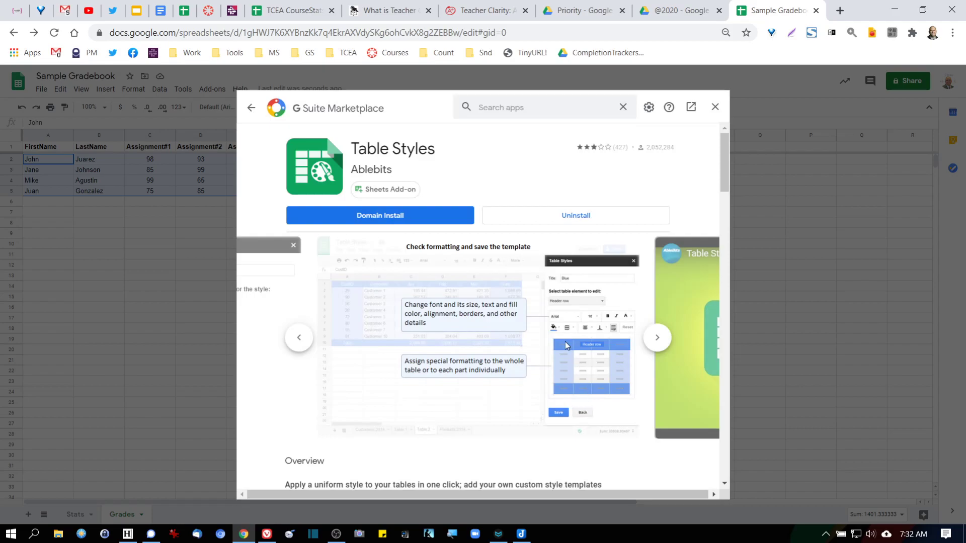
click(714, 106)
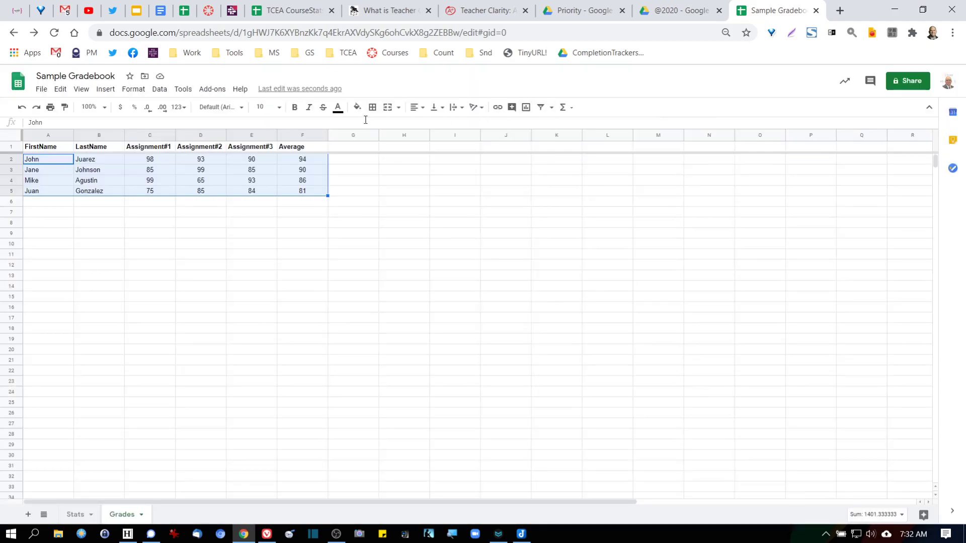
- Open Table Styles for applying a style to the selection, choose the Sprinkled color style, and expand its options with the total row off
click(212, 89)
mouse_move(218, 132)
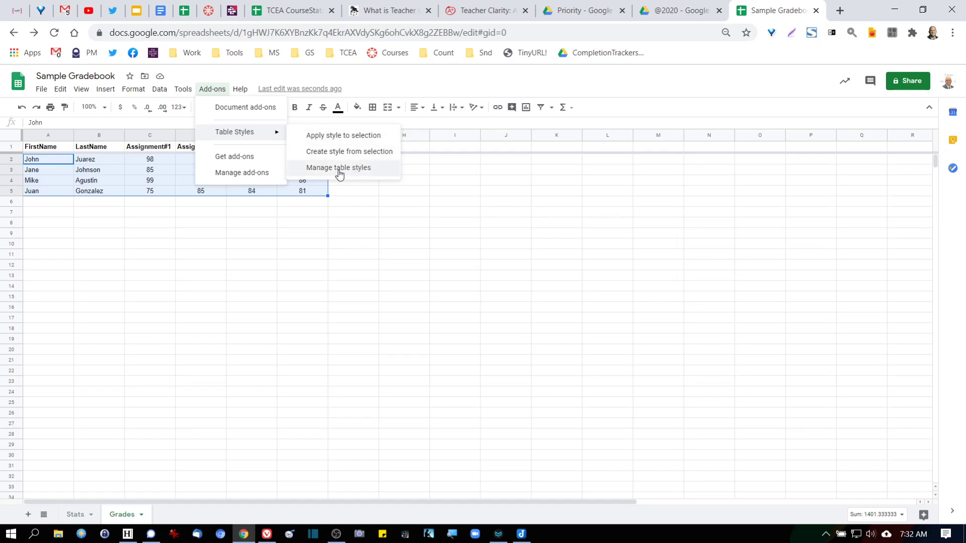
click(346, 139)
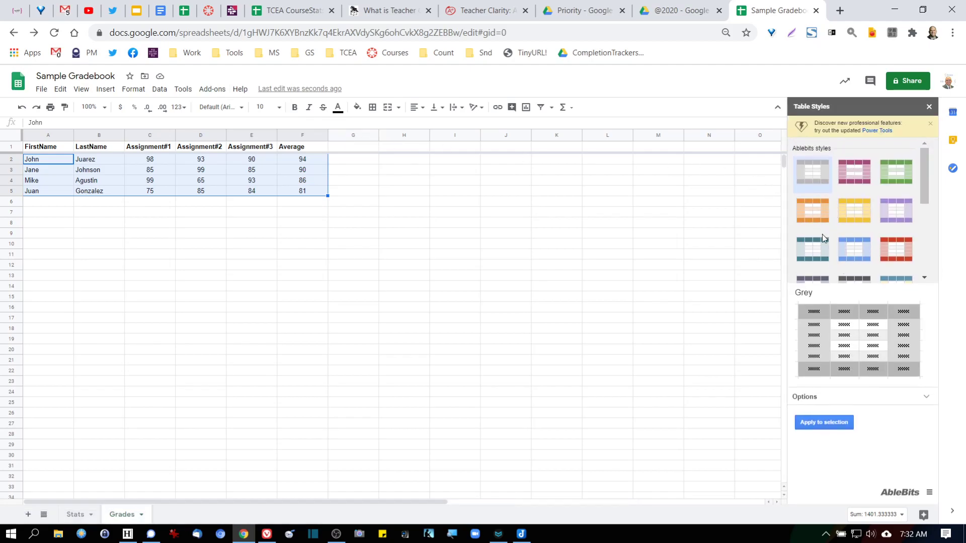
scroll(854, 277, down, 5)
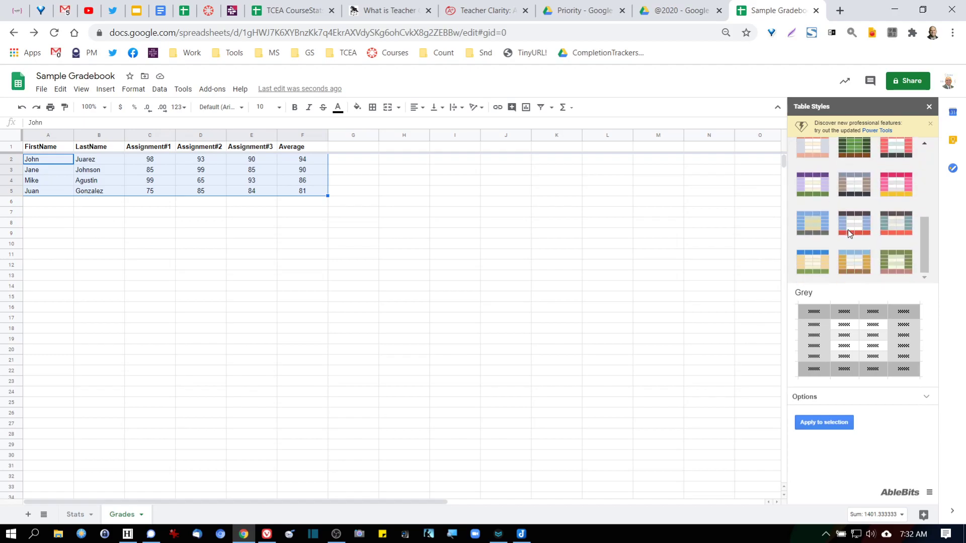
scroll(847, 230, up, 2)
scroll(847, 233, up, 2)
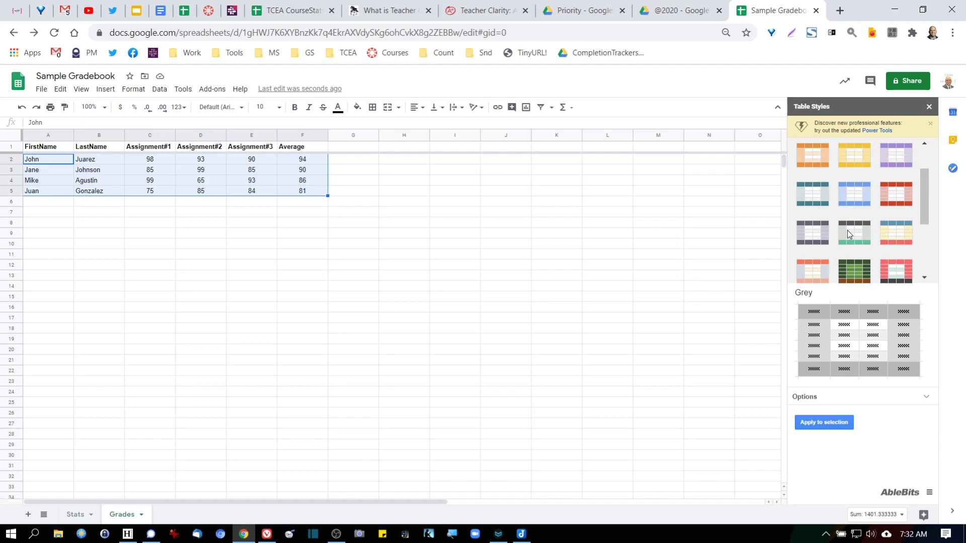
scroll(848, 232, down, 1)
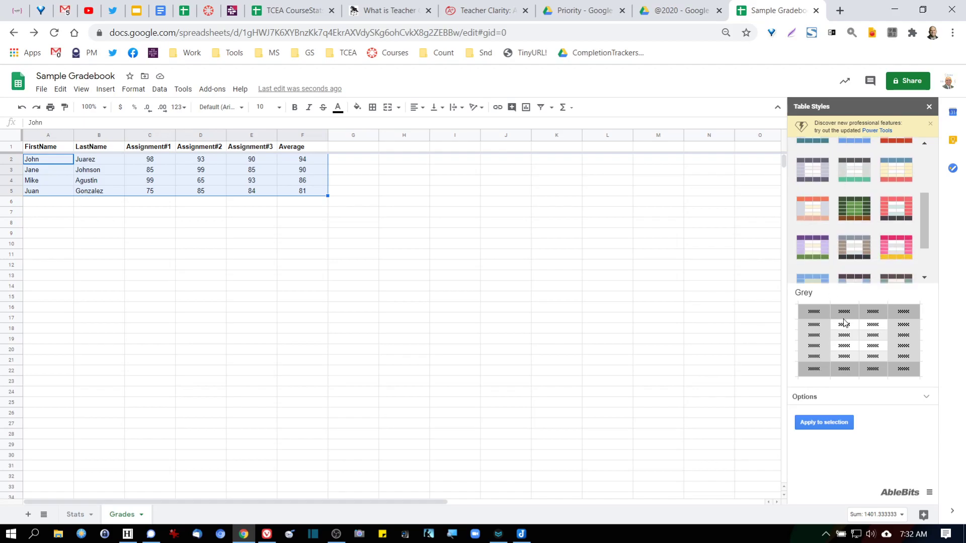
click(895, 168)
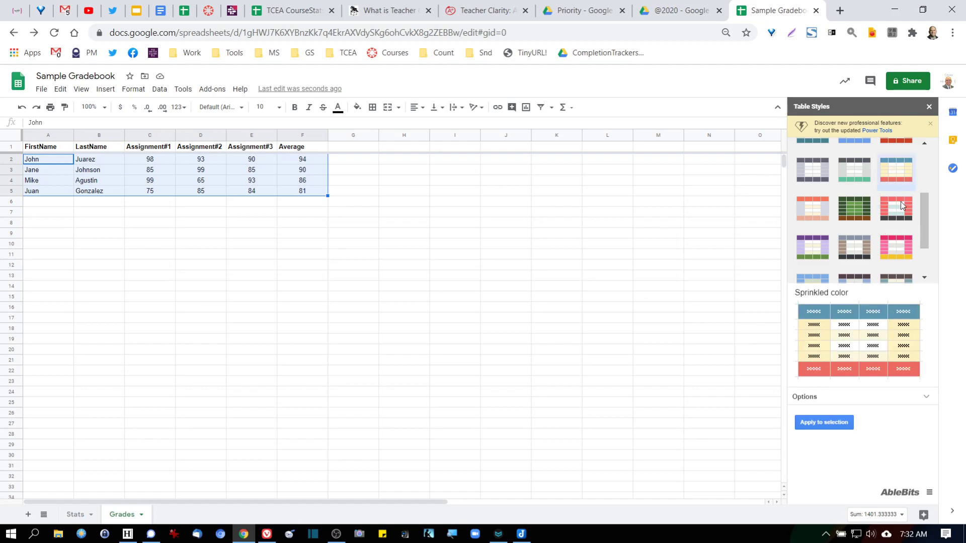
click(830, 397)
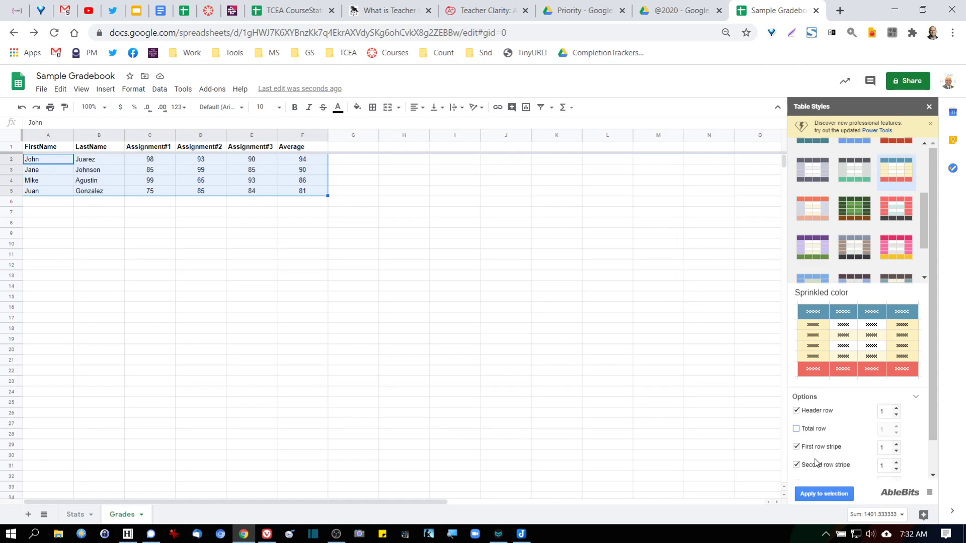
- Try the Sprinkled color style on the student records in A2:F5 and undo it
click(823, 495)
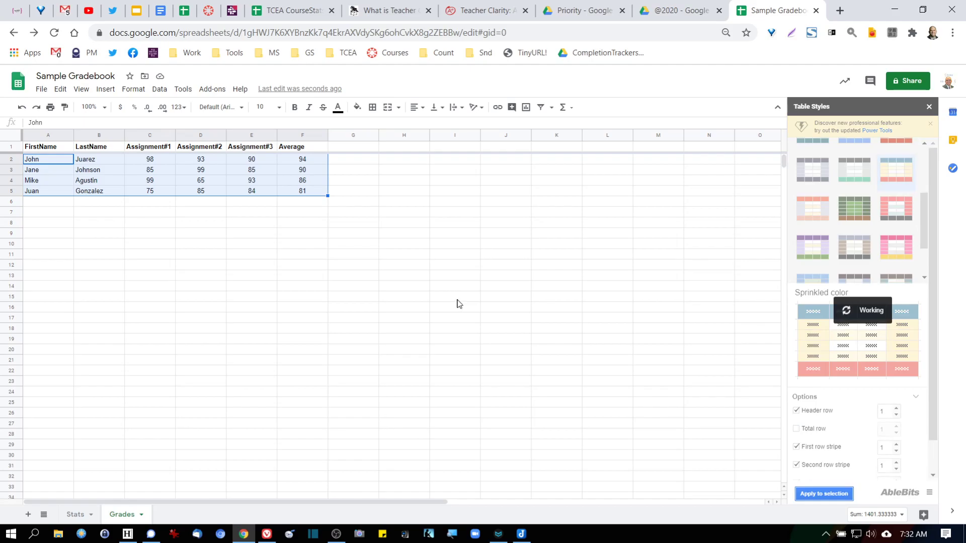
click(412, 245)
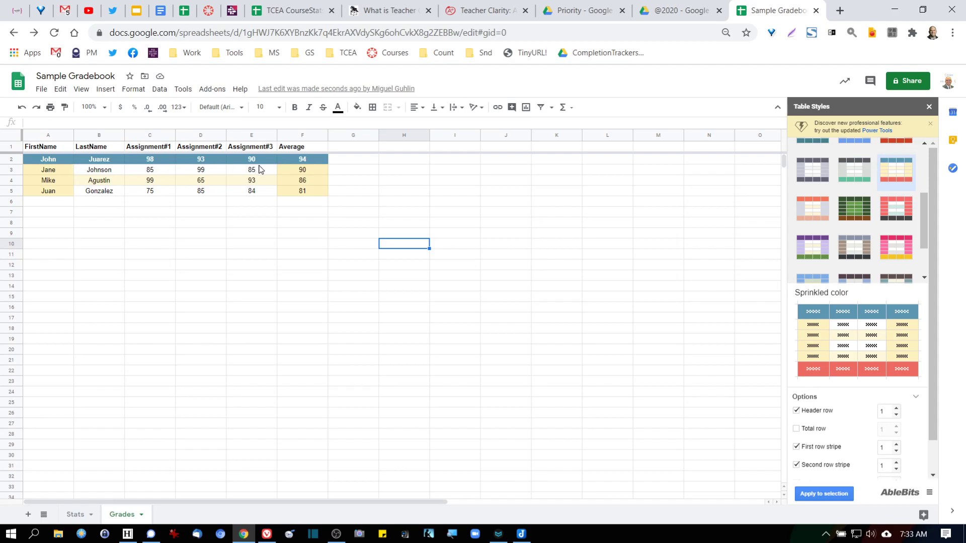
key(ctrl+z)
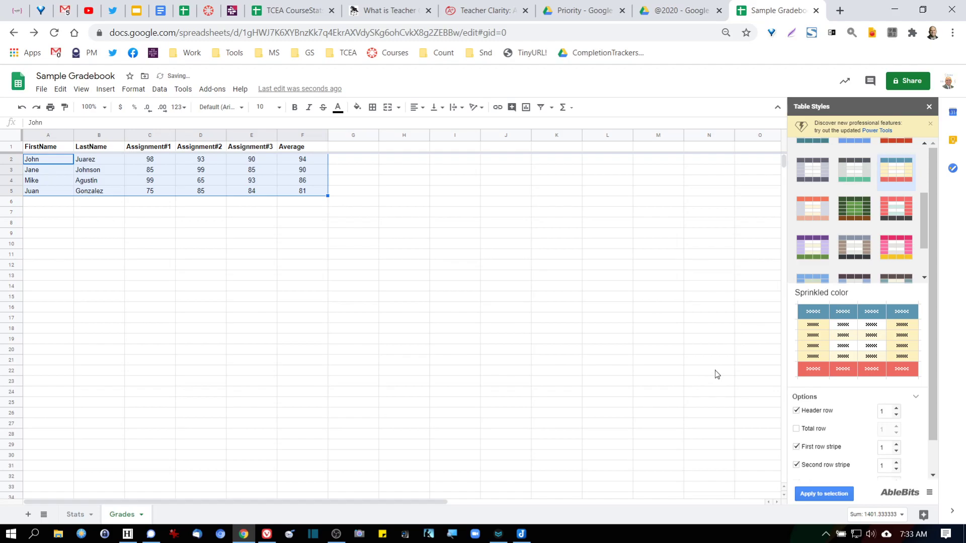
- Apply the Sprinkled color style to A1:F30, covering the header row, student records and blank rows below, and deselect the range
click(48, 147)
shift+click(307, 193)
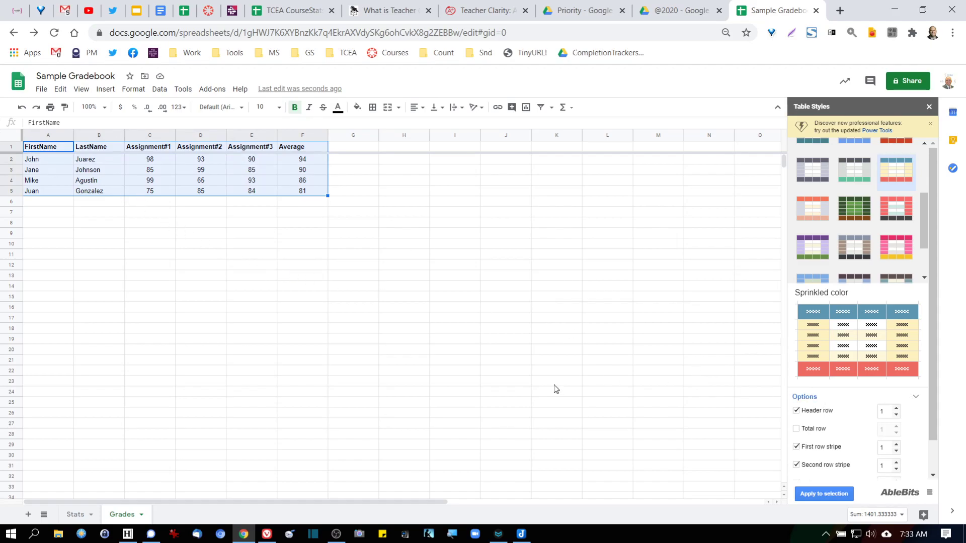
shift+click(306, 454)
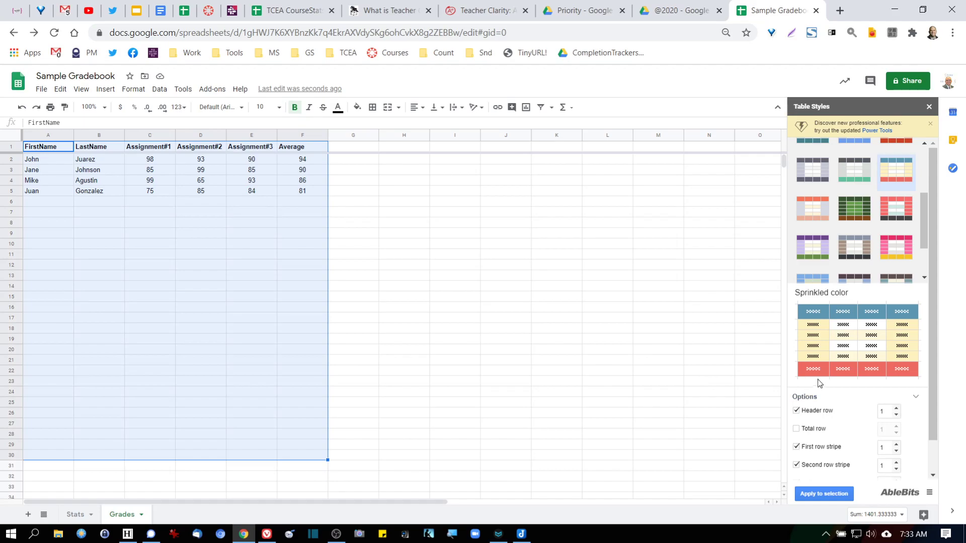
click(829, 494)
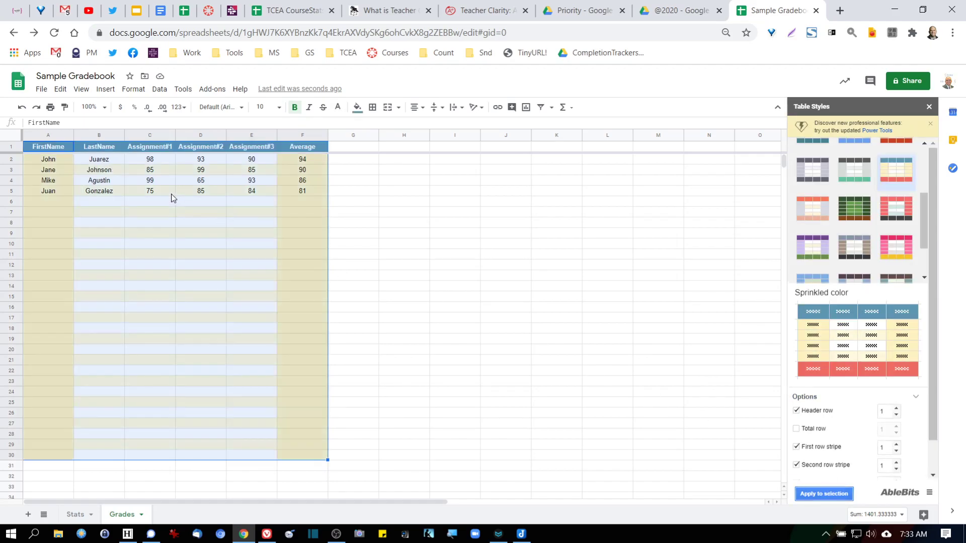
click(442, 254)
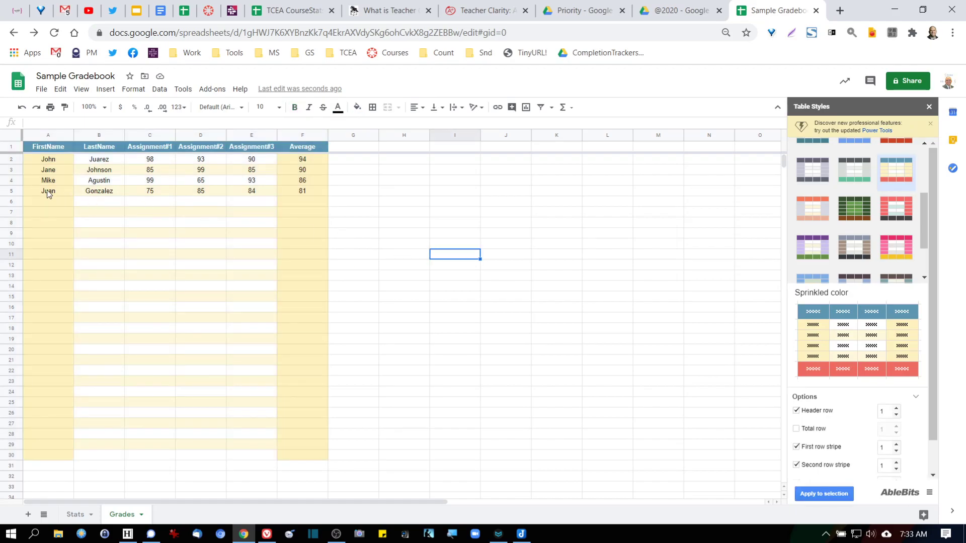